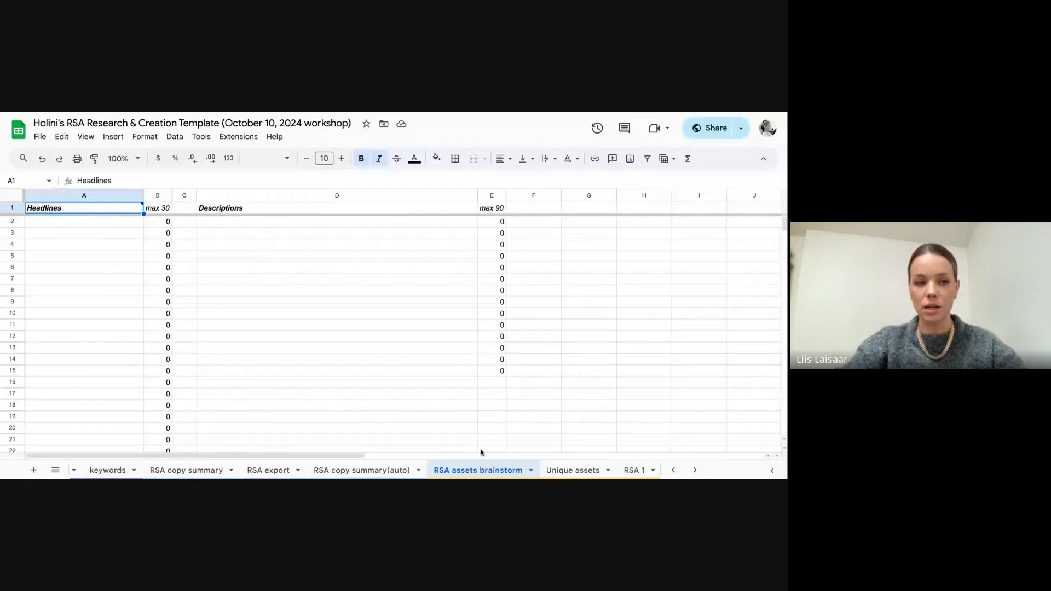
Step: Compare the empty headline and description columns in RSA assets brainstorm with the headline categories and examples in Unique assets
left_click(77, 224)
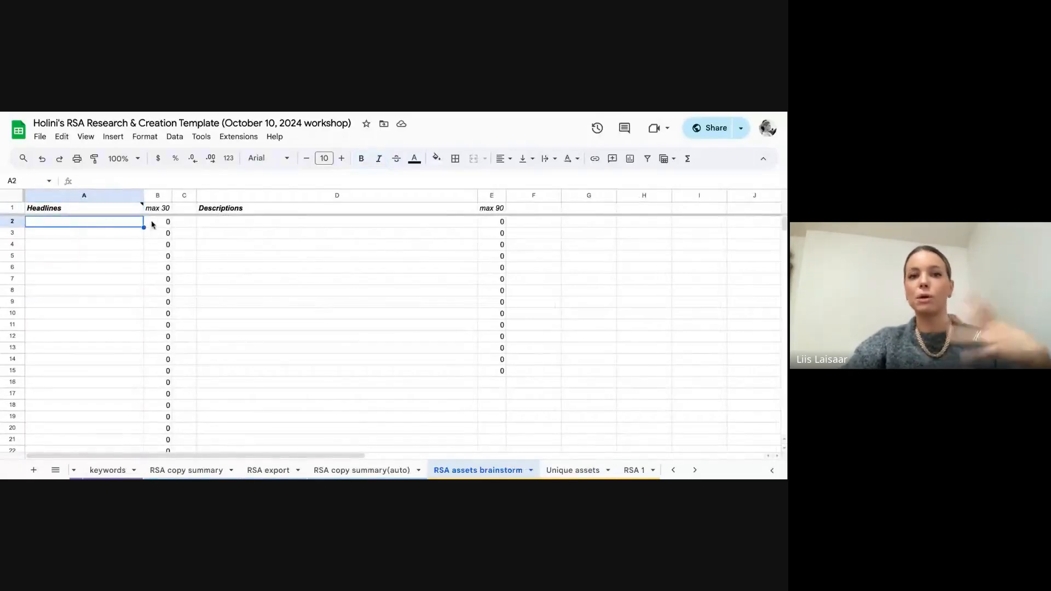
mouse_move(132, 216)
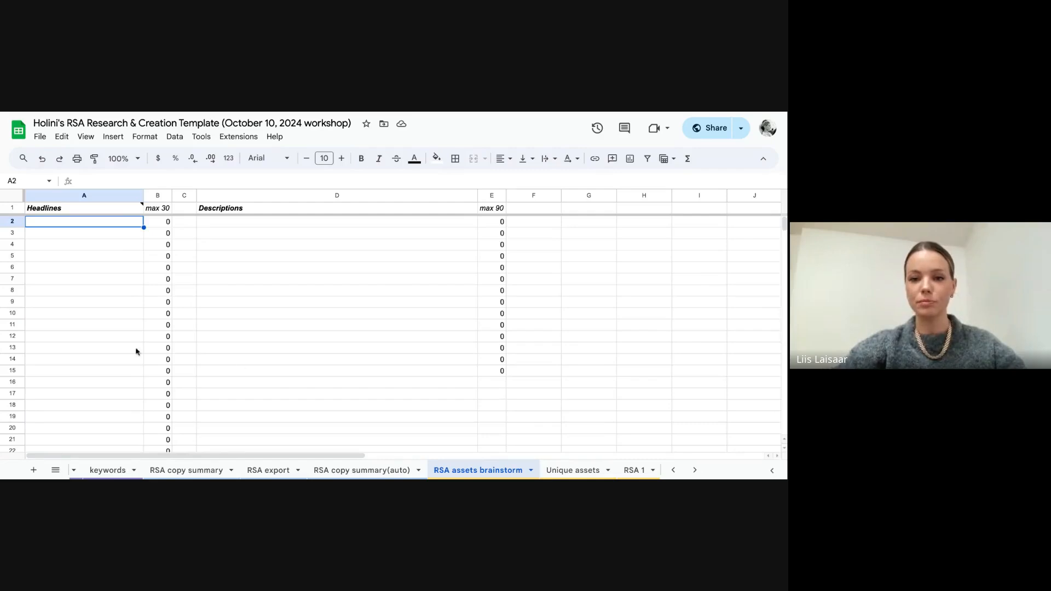
left_click(564, 470)
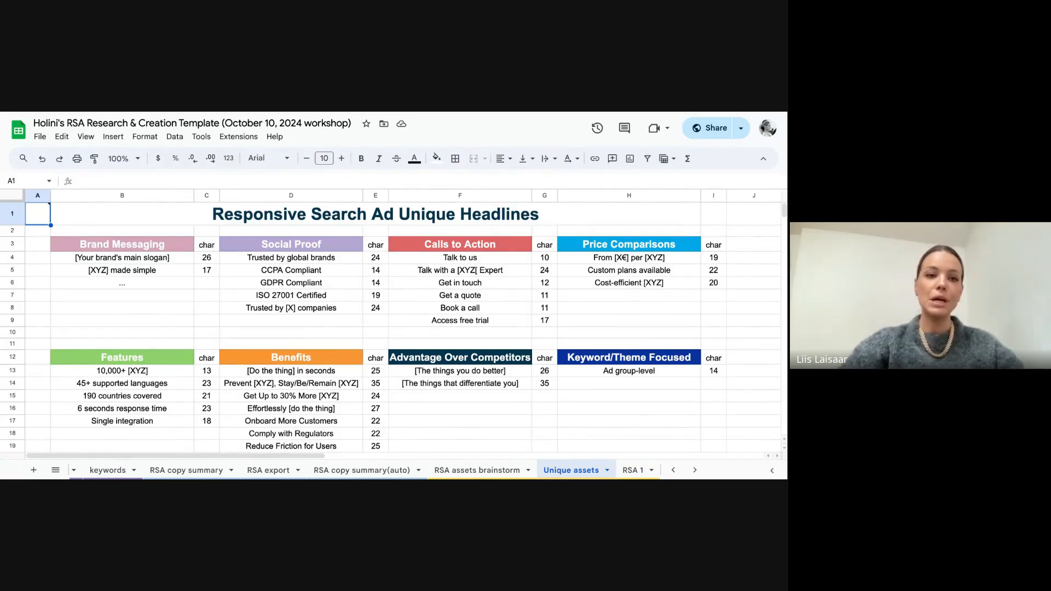
scroll(402, 327, "down", 1)
scroll(402, 327, "up", 1)
scroll(403, 327, "right", 1)
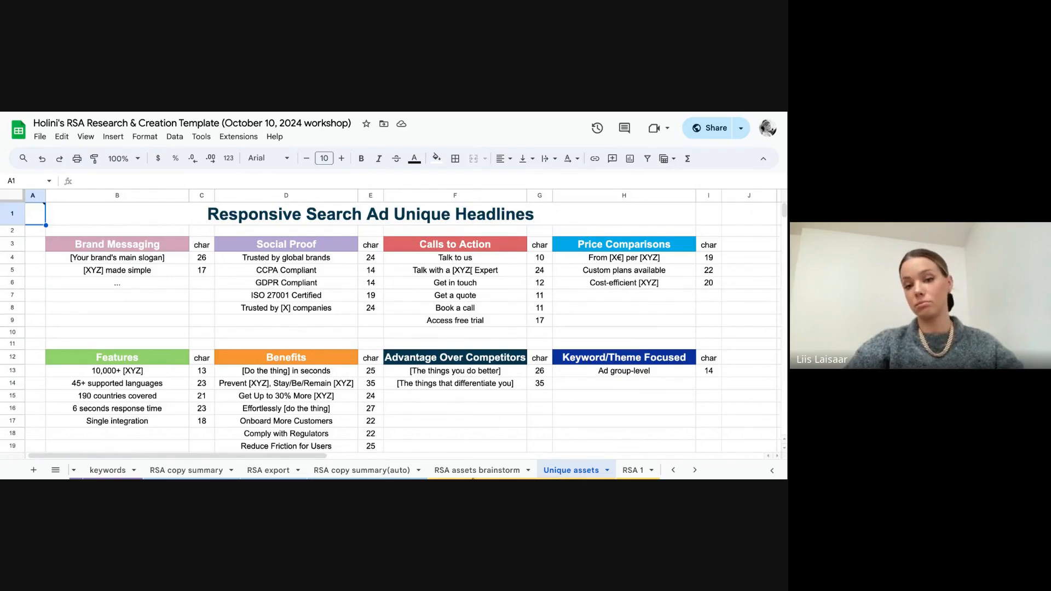
left_click(476, 471)
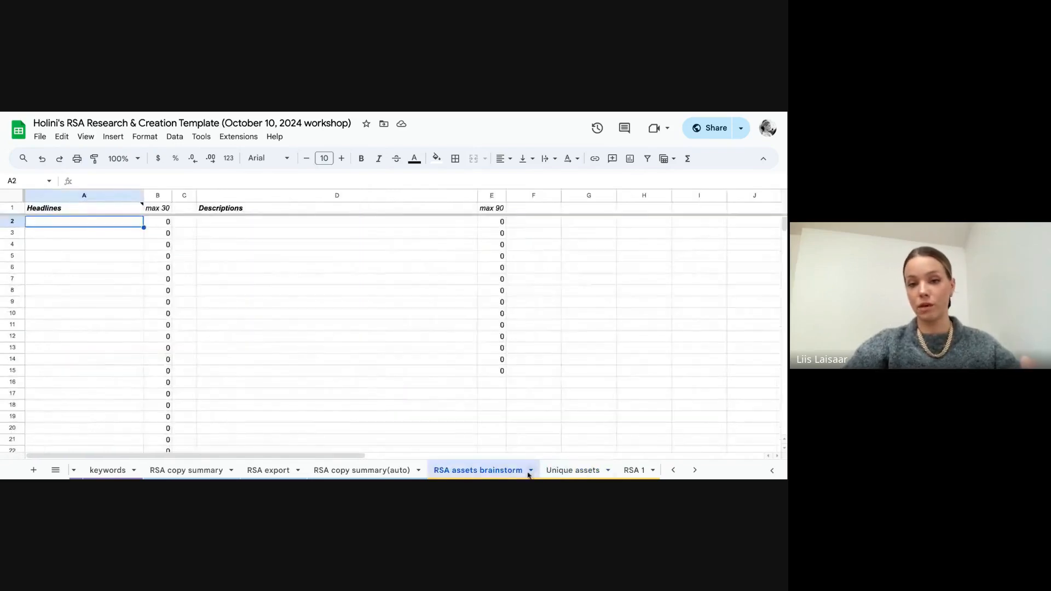
left_click(564, 472)
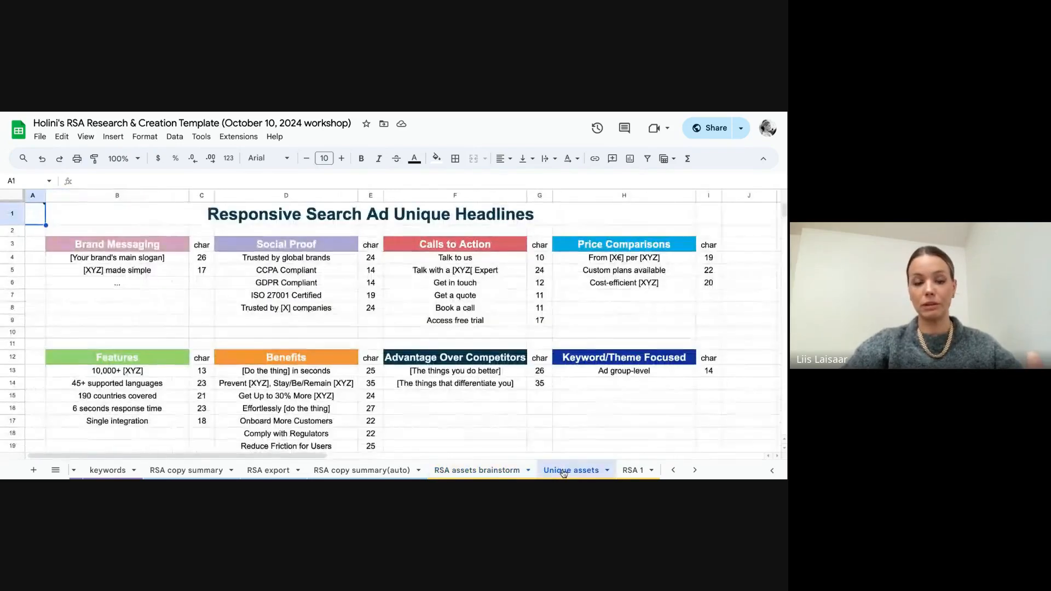
left_click(502, 471)
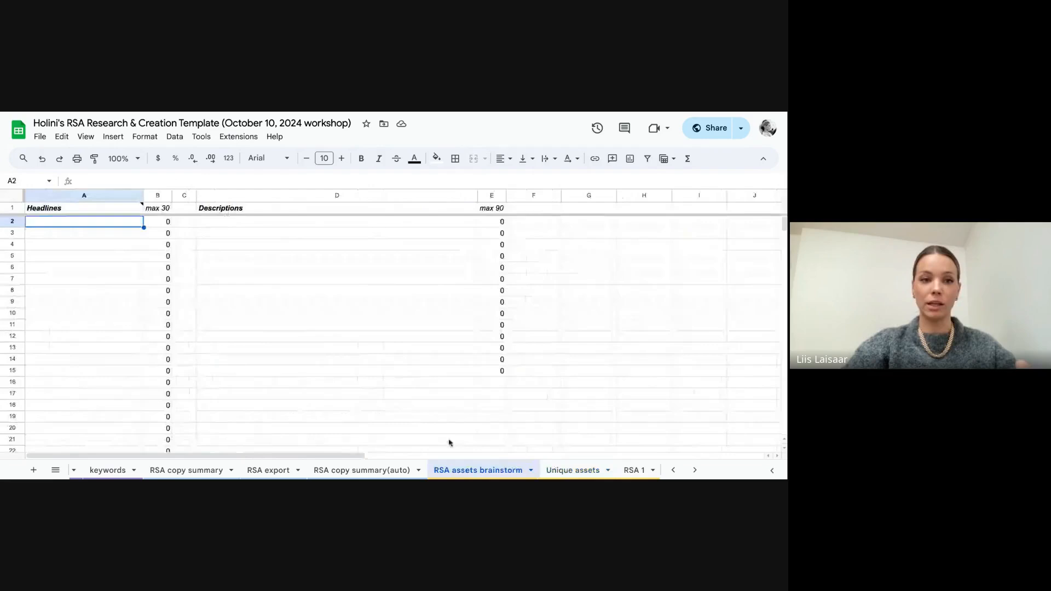
left_click(189, 234)
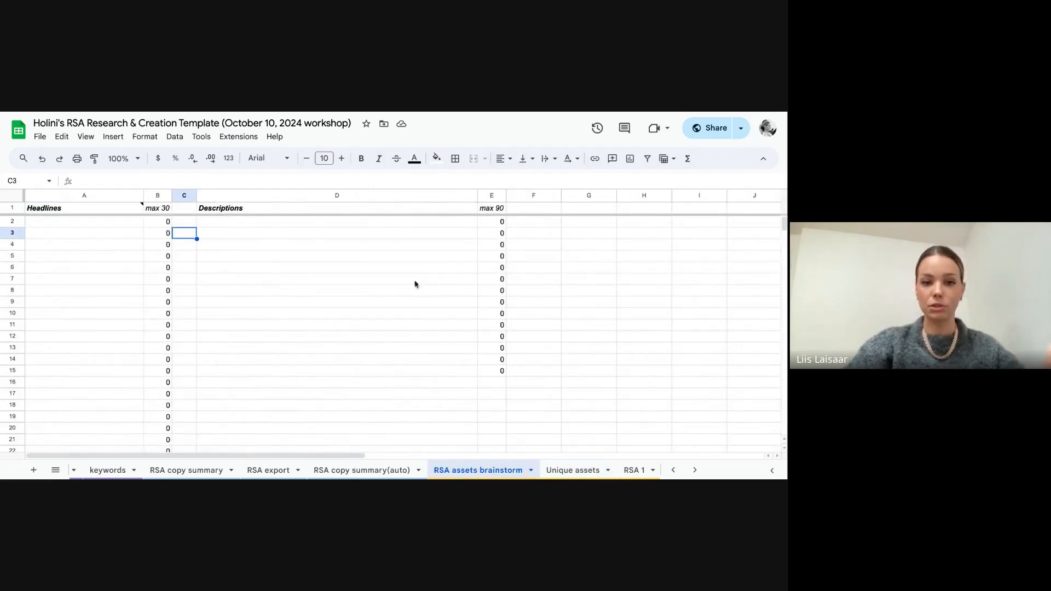
left_click(572, 473)
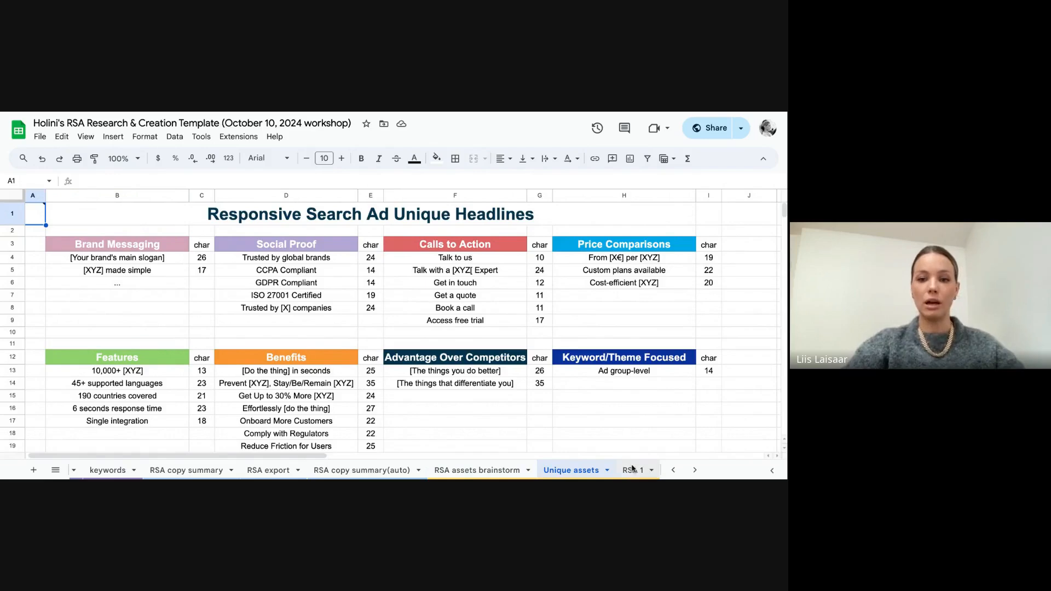
scroll(632, 469, "down", 3)
scroll(632, 469, "down", 2)
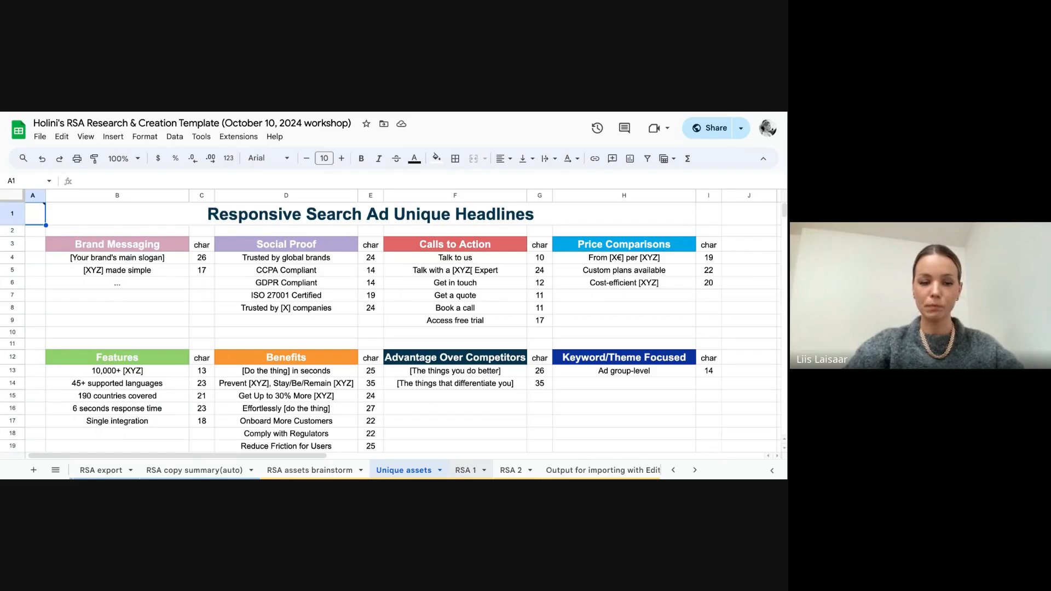
Step: In the RSA 1 sheet, set the Campaign Name to "General keyword"
left_click(466, 470)
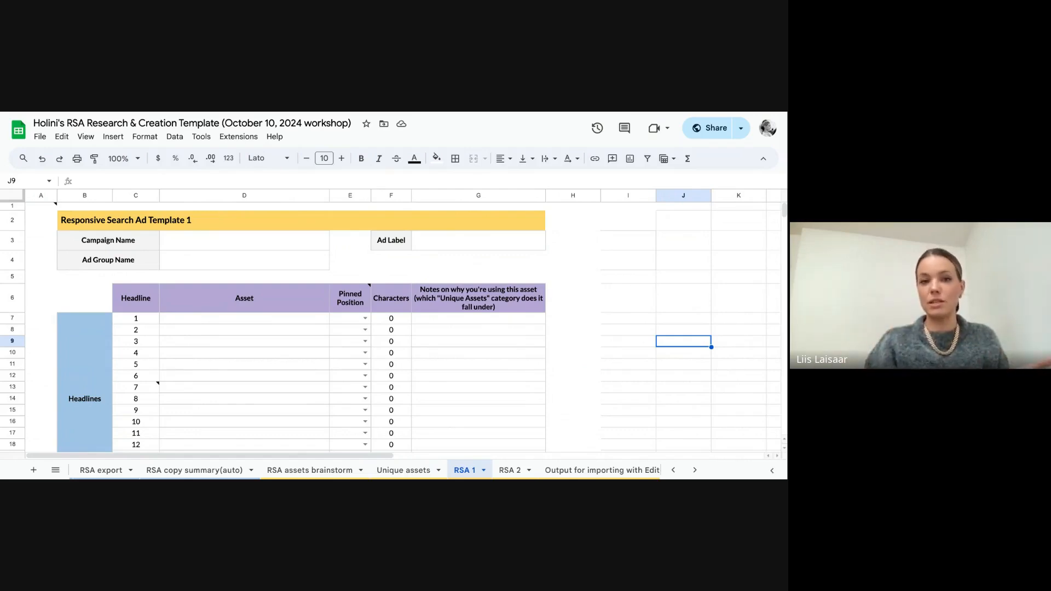
left_click(216, 250)
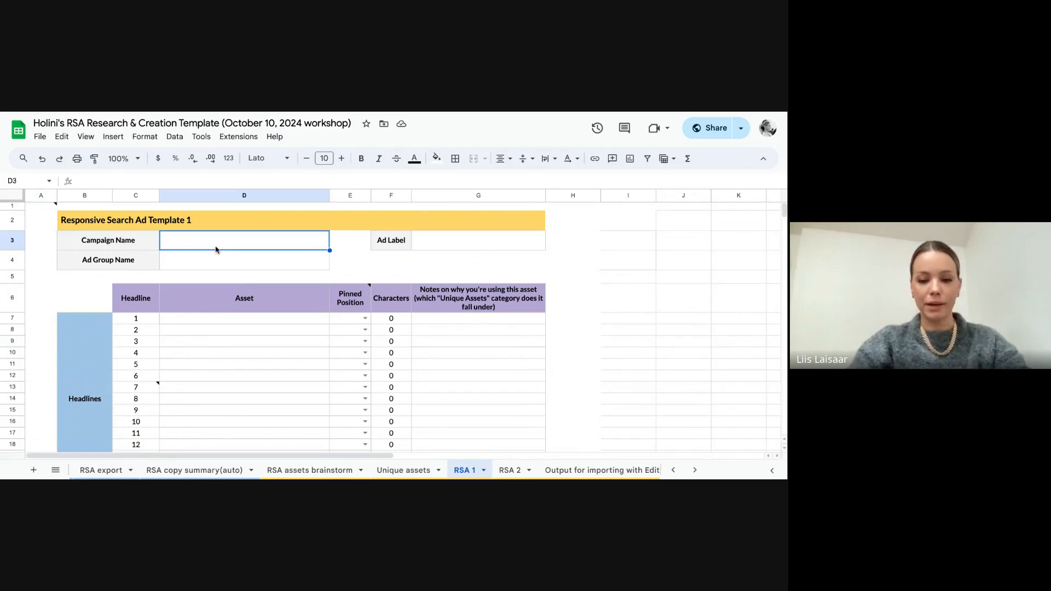
type("Ge")
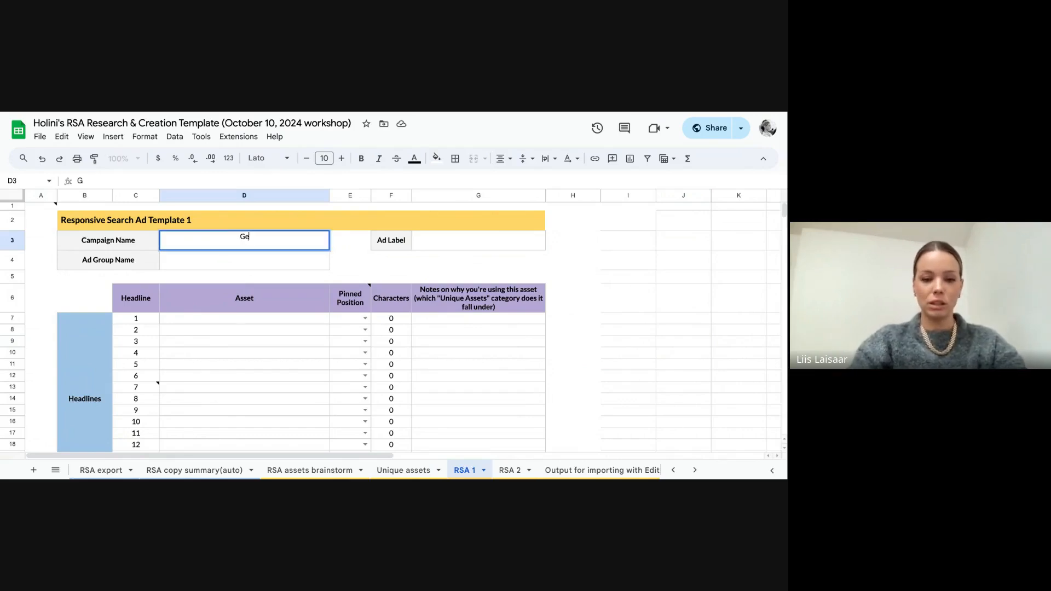
type("neral ke")
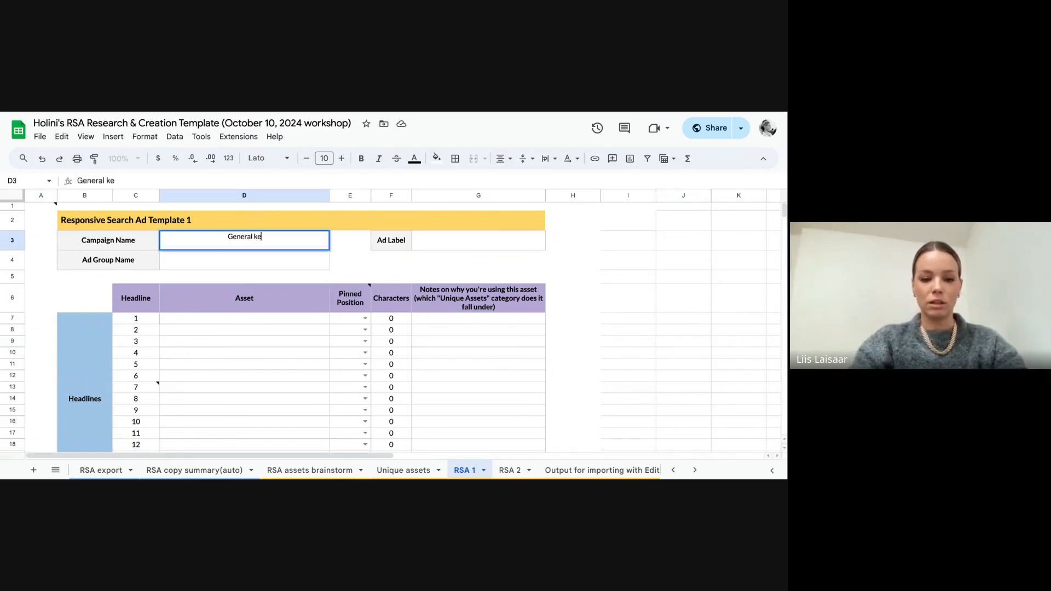
type("yword")
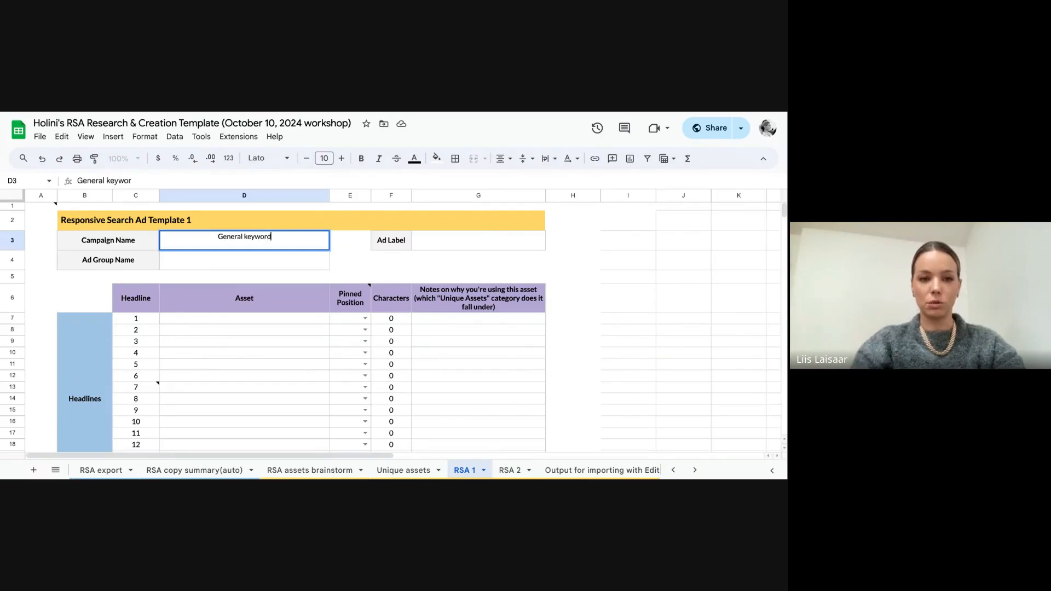
key("Return")
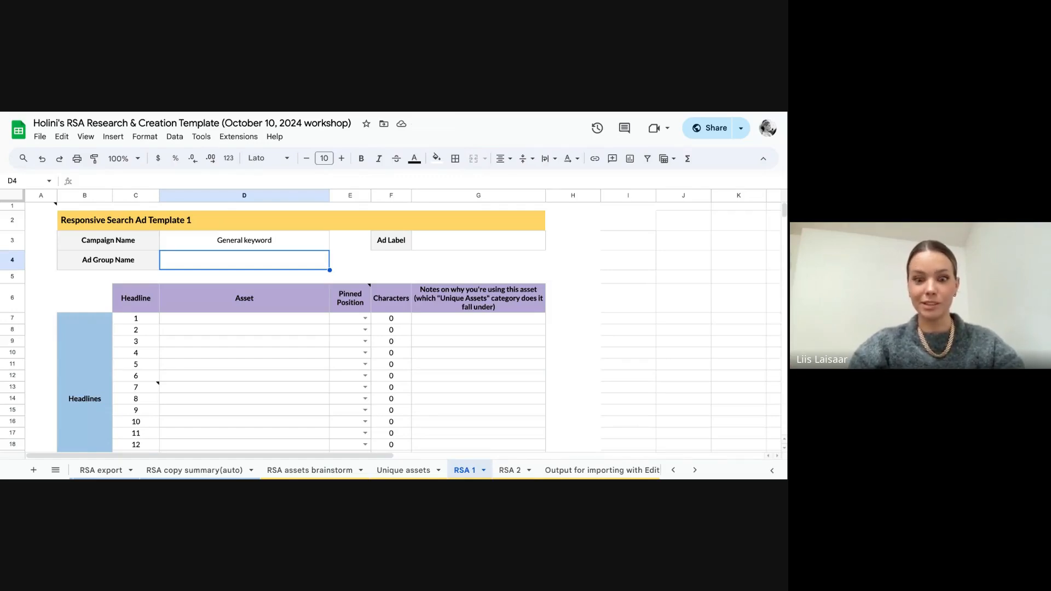
Step: Set the Ad Group Name of Responsive Search Ad Template 1 to "Google Ads Management"
type("Google")
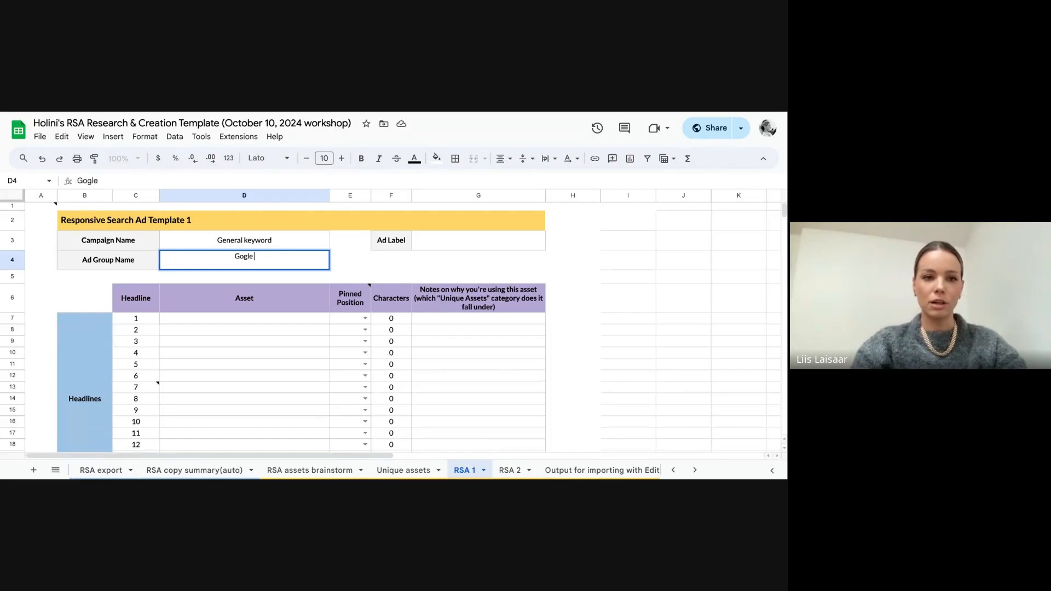
key("BackSpace")
key("BackSpace")
key("BackSpace")
type("gle A")
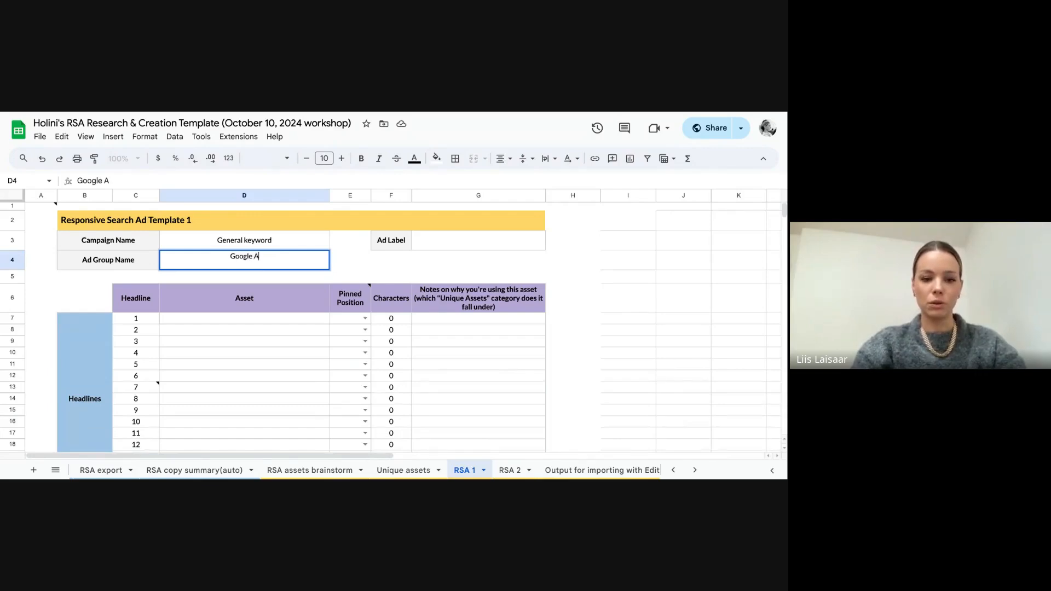
type("ds Management")
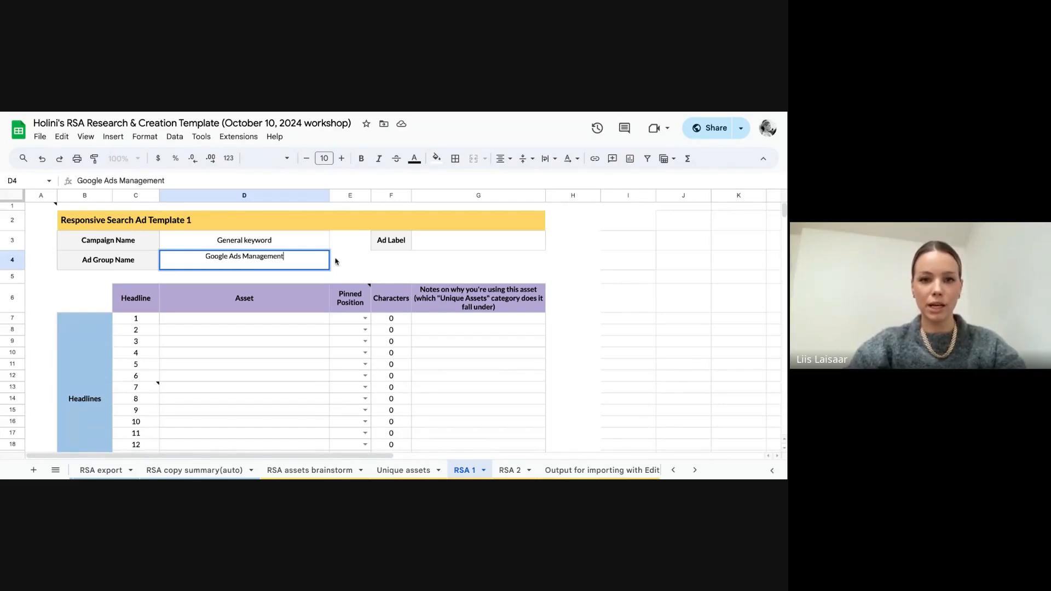
left_click(437, 249)
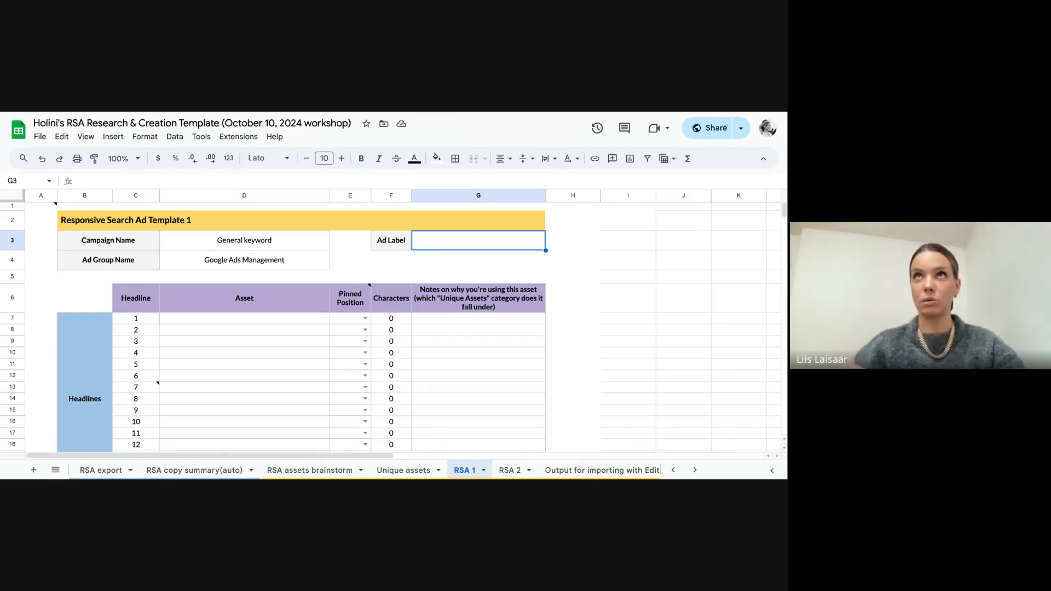
Step: Enter "Headline 1" as the asset for headline 1 and "Headline 2 with something extra" for headline 2
left_click(288, 323)
type("Headline 1")
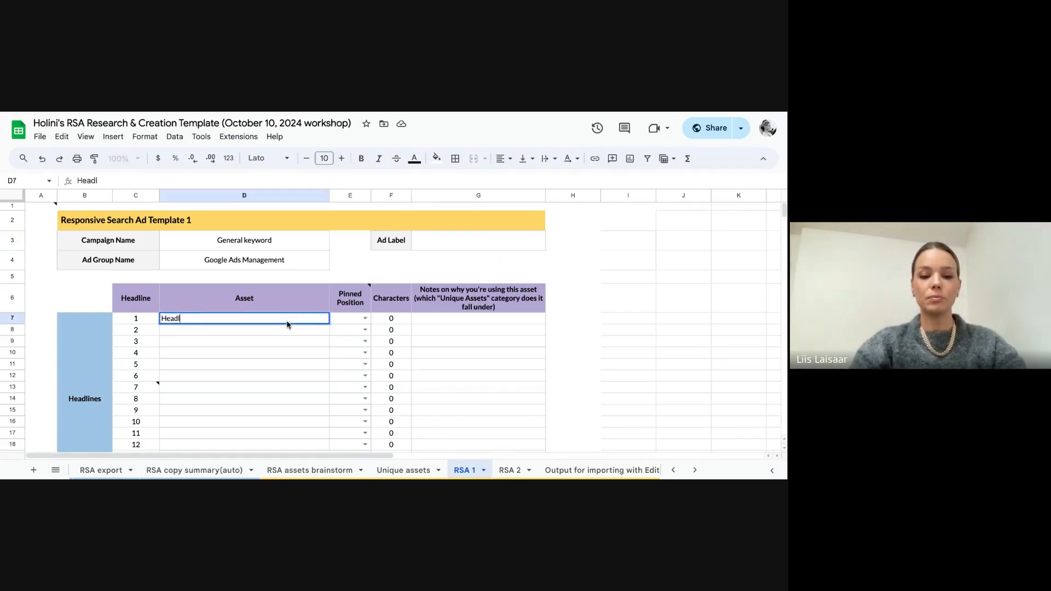
key("Return")
type("Headline ")
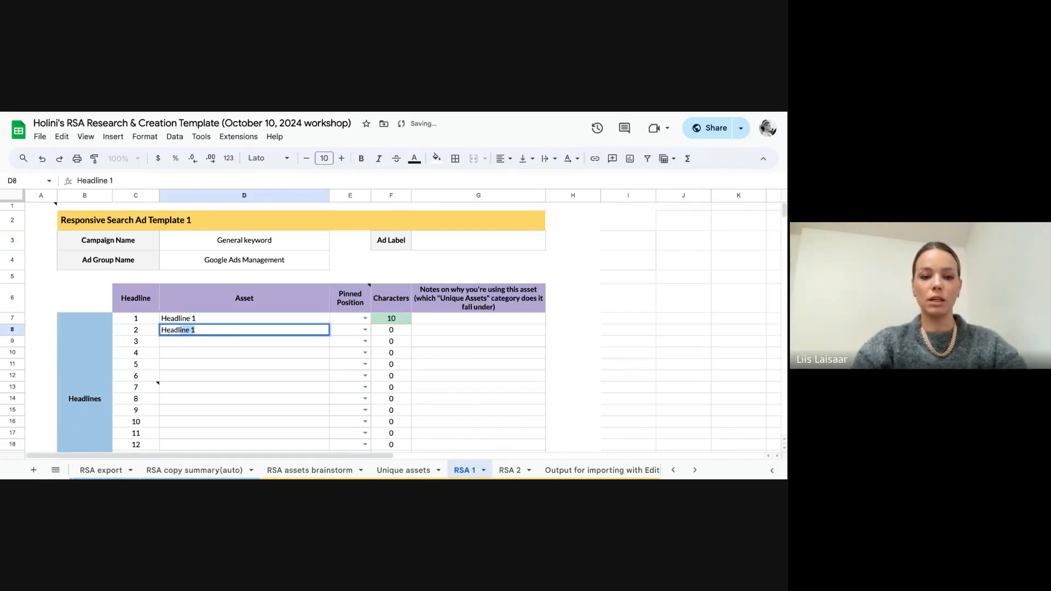
type("2")
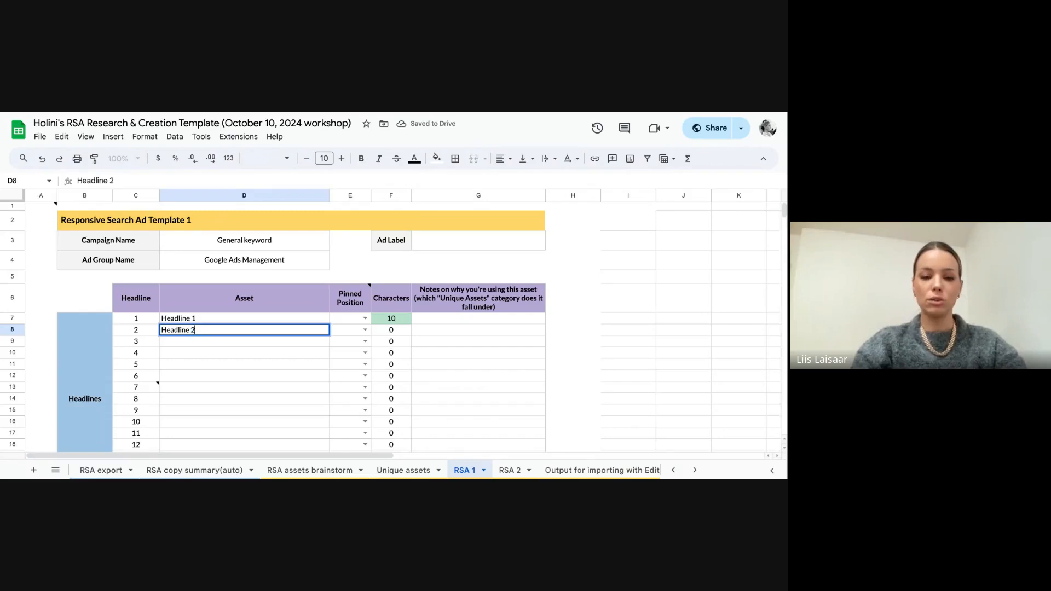
type(" with something")
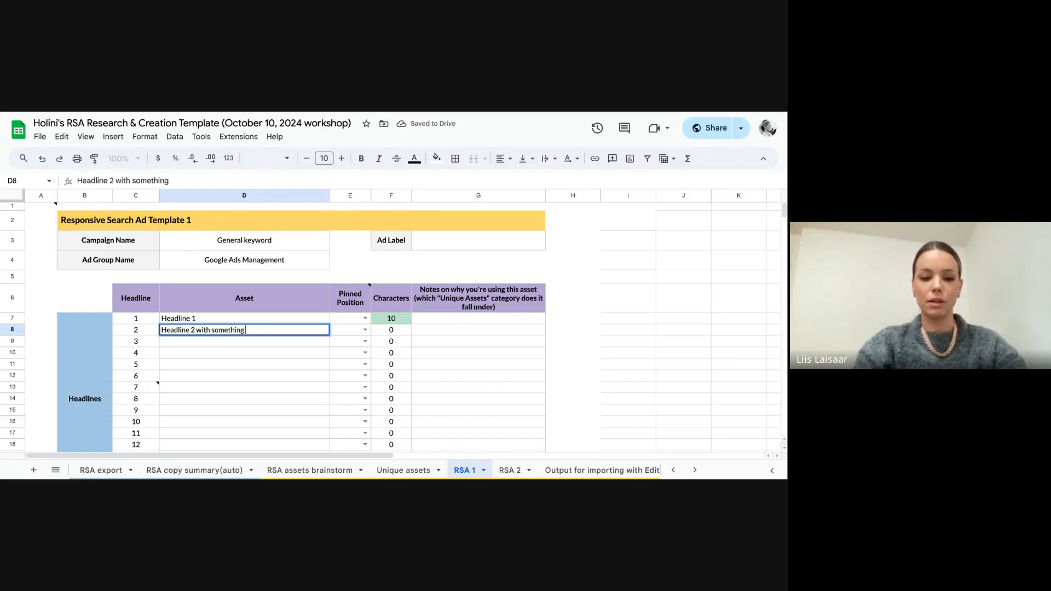
type(" extra")
key("Return")
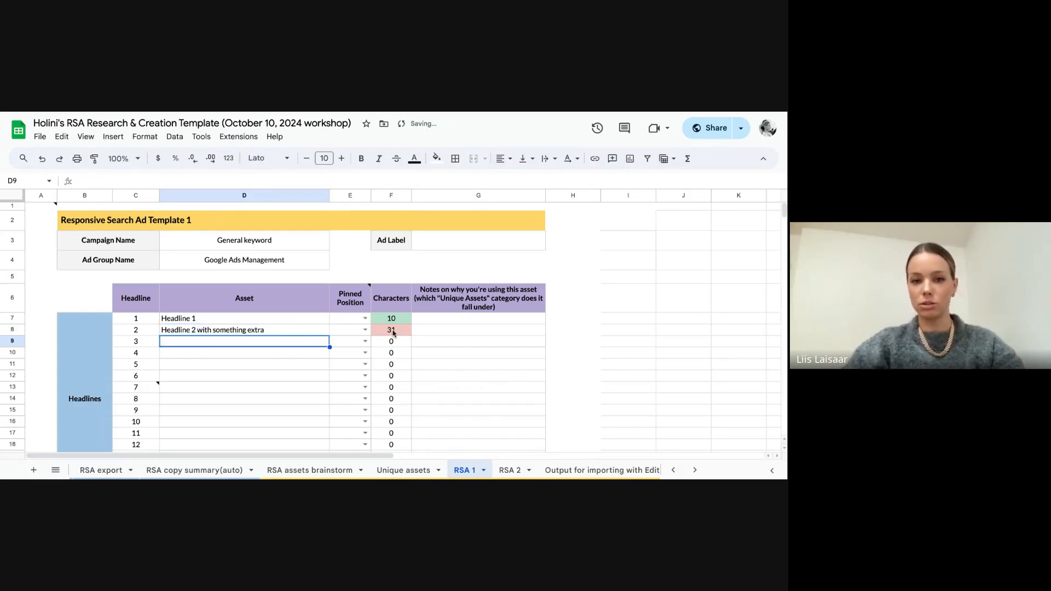
Step: Shorten the headline 2 asset by one character to "Headline 2 with somethin extra"
left_click(309, 331)
double_click(242, 333)
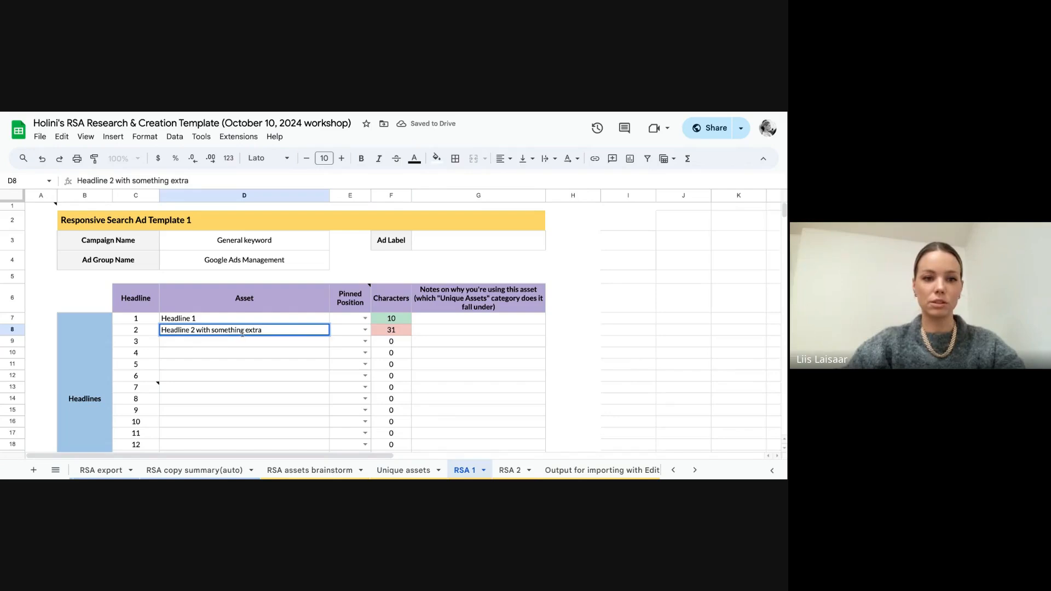
key("BackSpace")
key("Return")
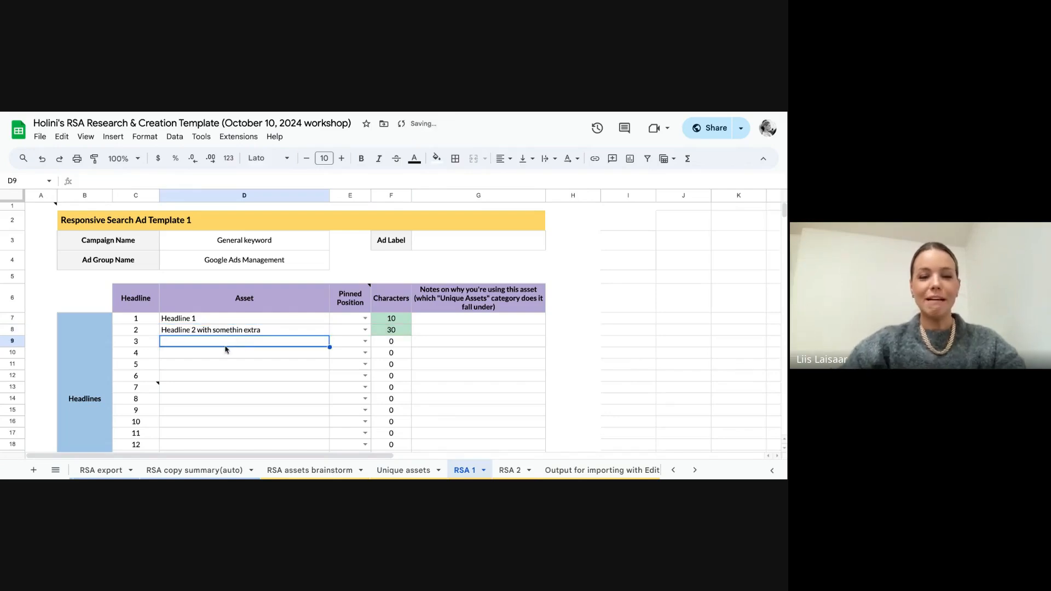
Step: Enter "Headline 3 with CTA" as the asset for headline 3 and "Benefit, benefit" for headline 4
type("Headline")
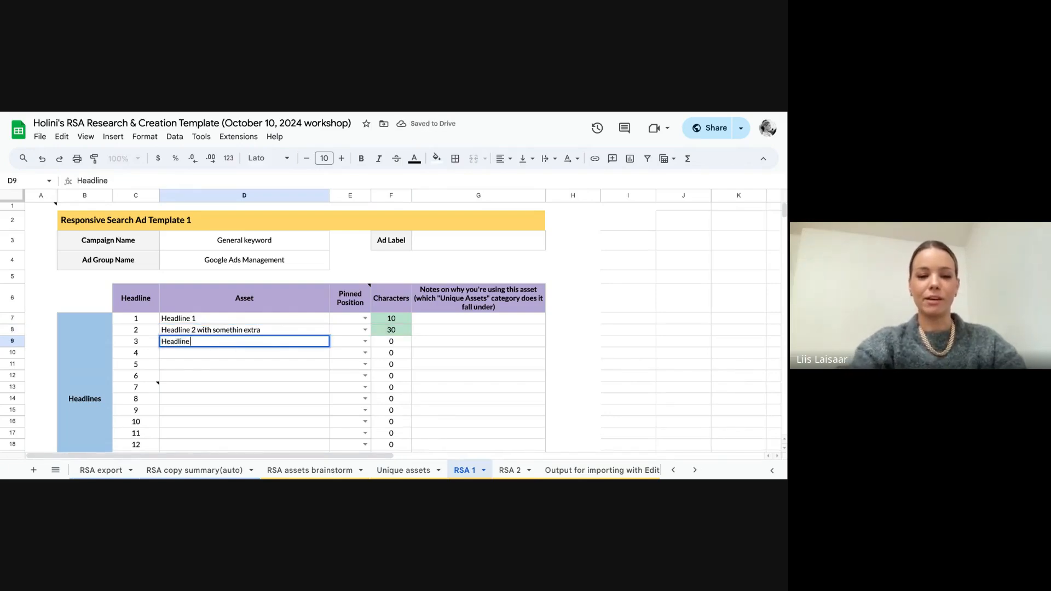
type(" 3 with CTA")
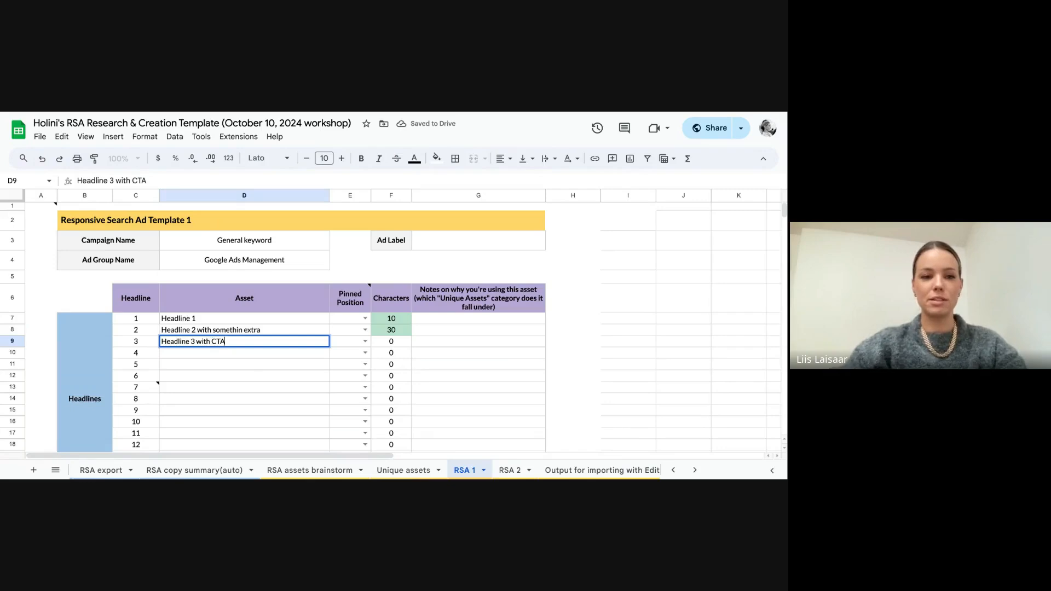
left_click(238, 359)
type("Benefi")
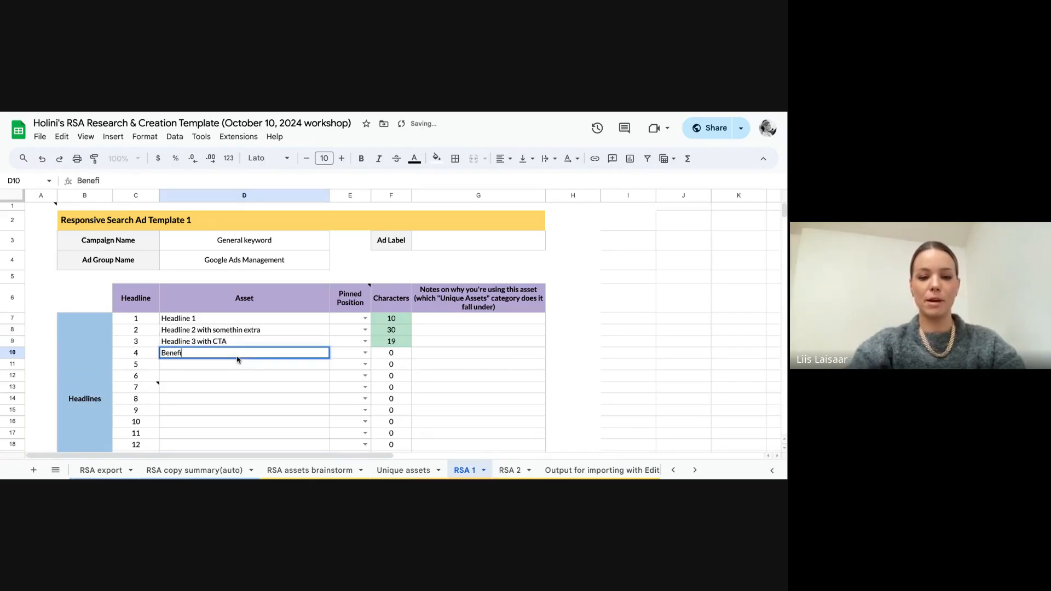
type("t, benefo")
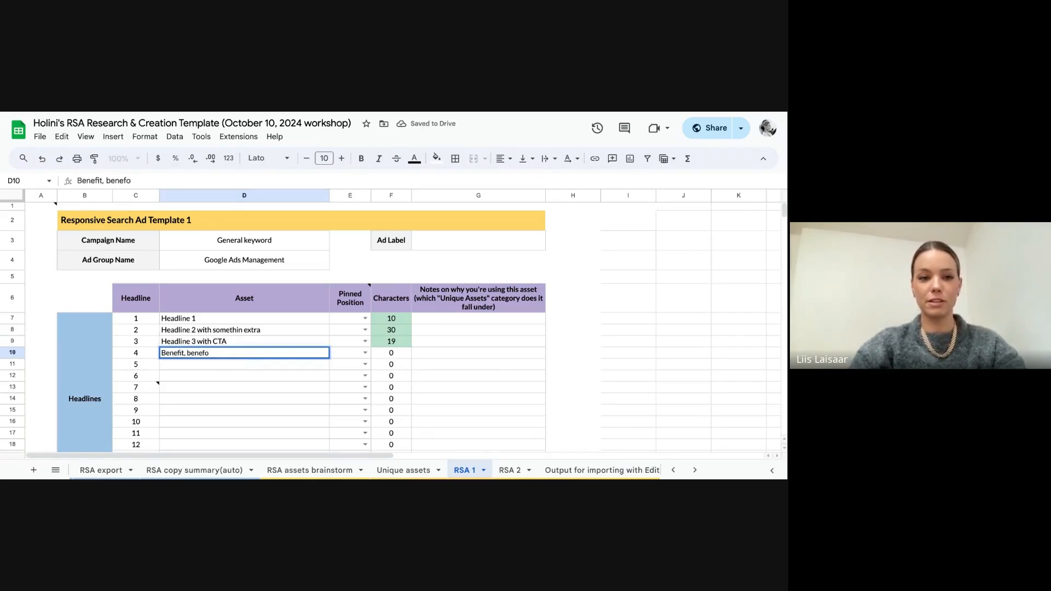
key("BackSpace")
type("it")
key("Return")
Step: Enter "Features" as the asset for headline 5 and "UVP" for headline 6
type("Feat")
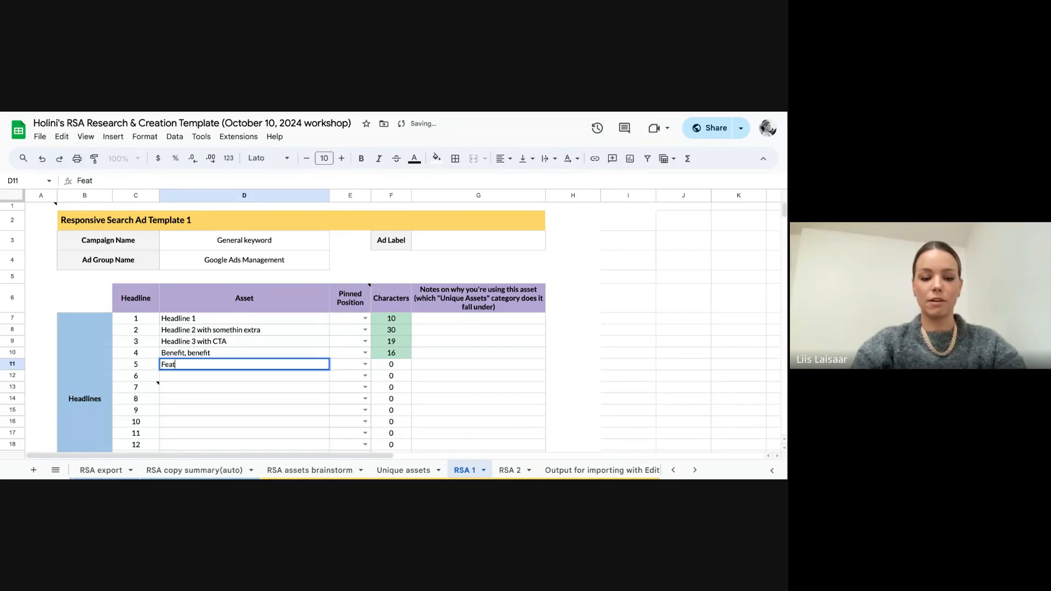
type("ures")
key("Return")
type("UVP")
key("Return")
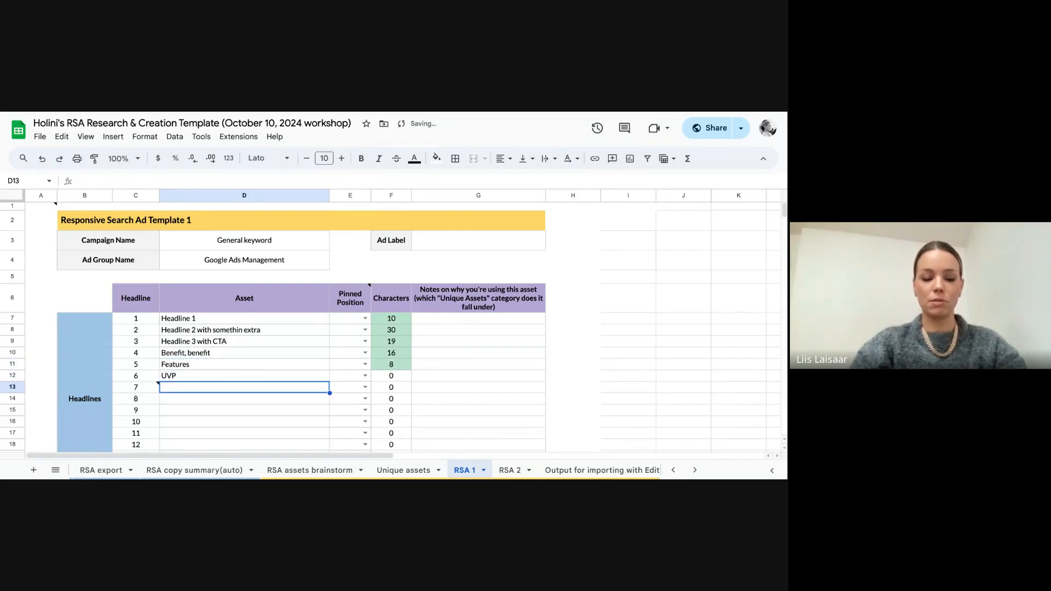
Step: Enter "Brand message/slogan" as the asset for headline 7
type("Brand")
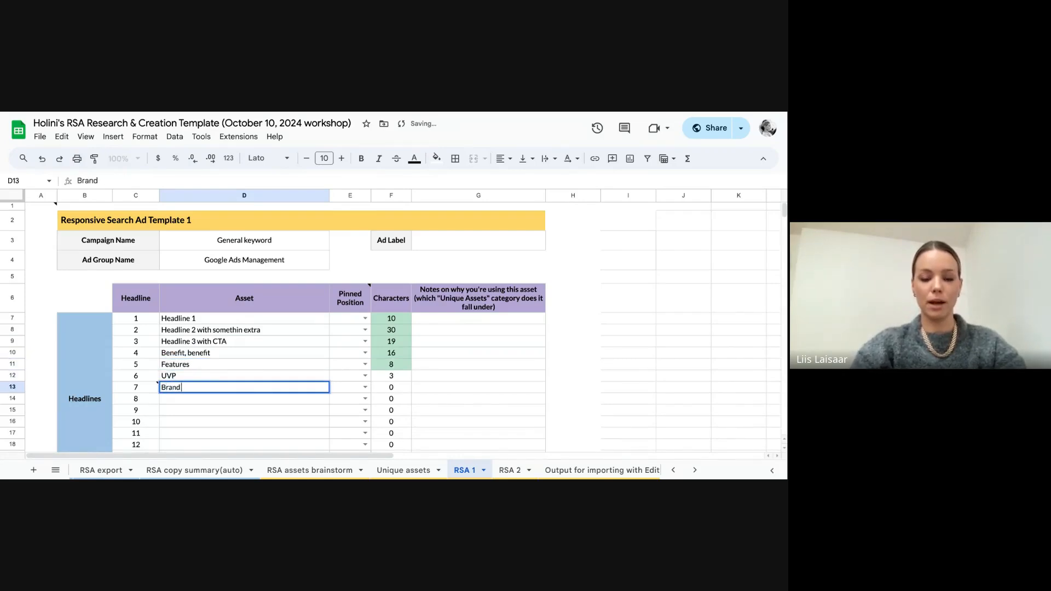
type(" message")
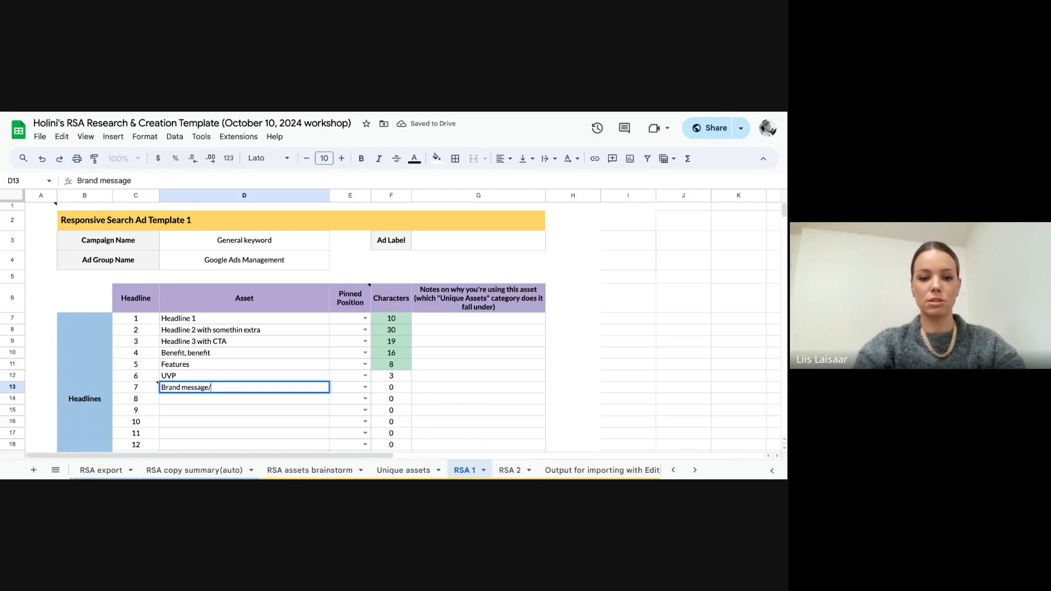
type("/slogan")
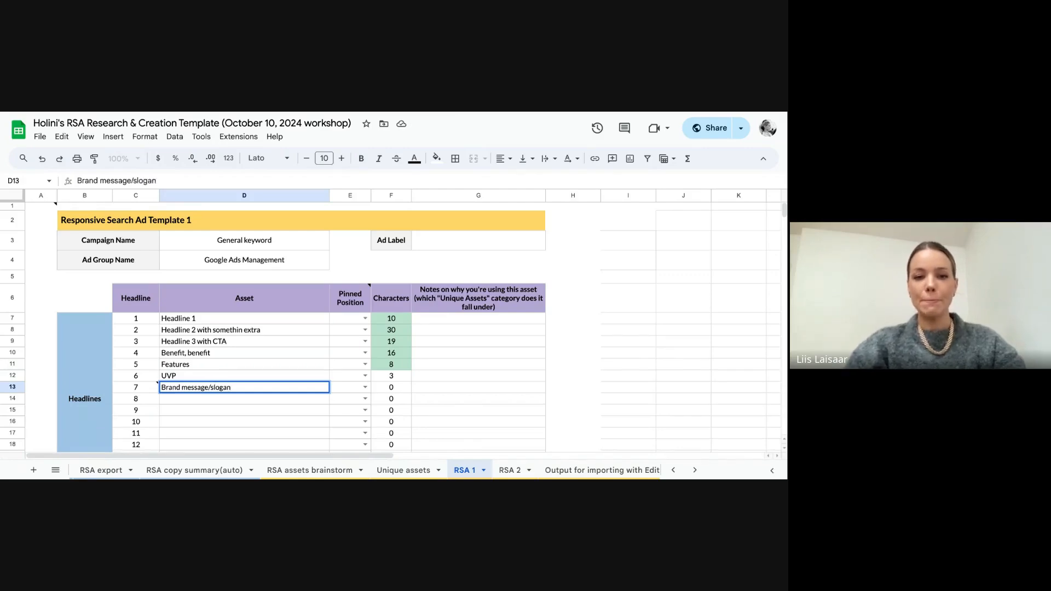
key("Return")
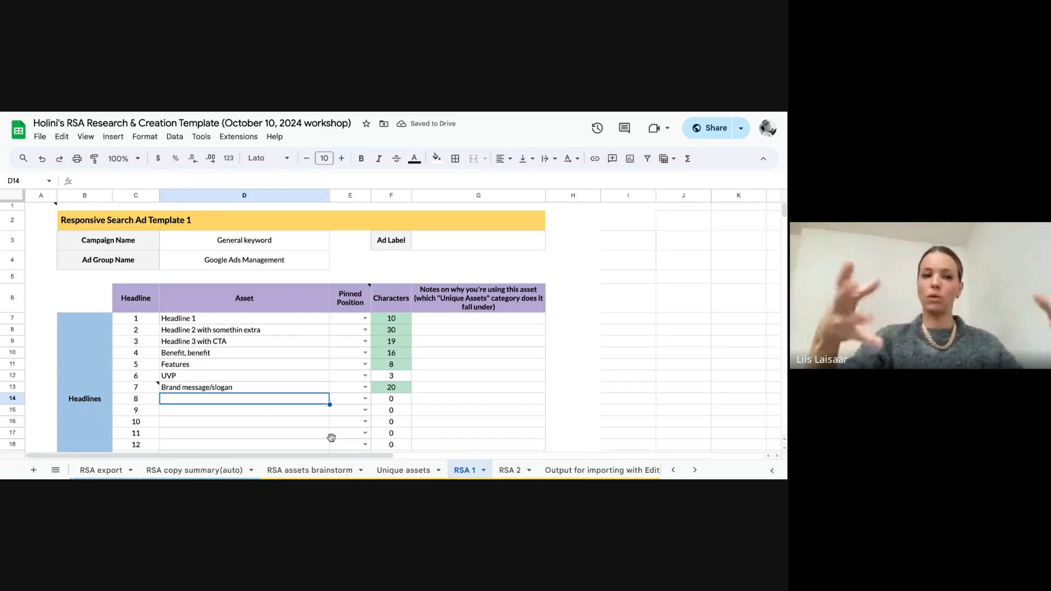
Step: Set the pinned position to 1 for headlines 1, 2 and 7
left_click(365, 319)
left_click(355, 334)
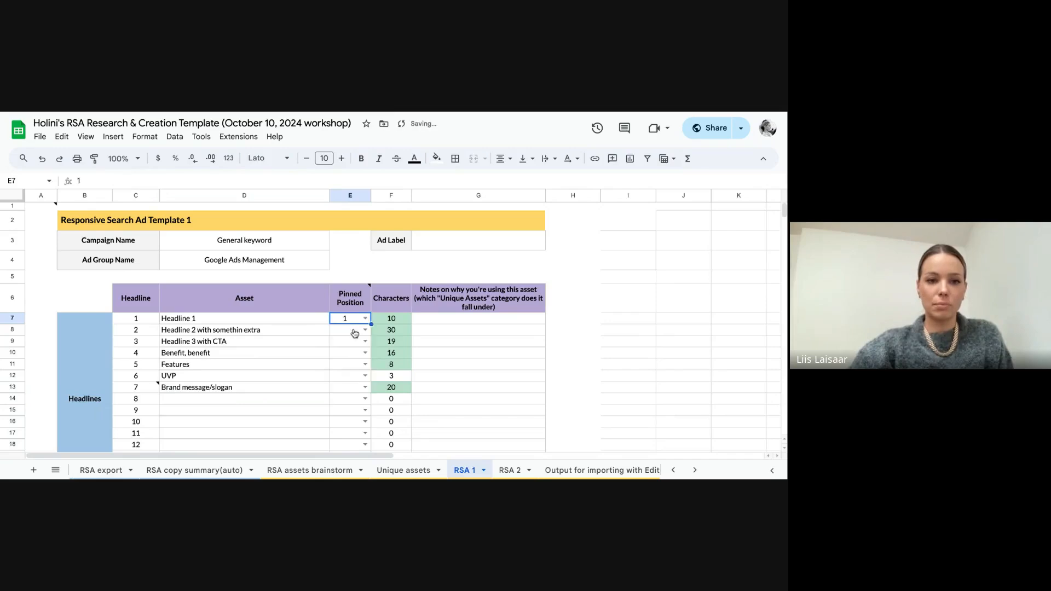
left_click(368, 330)
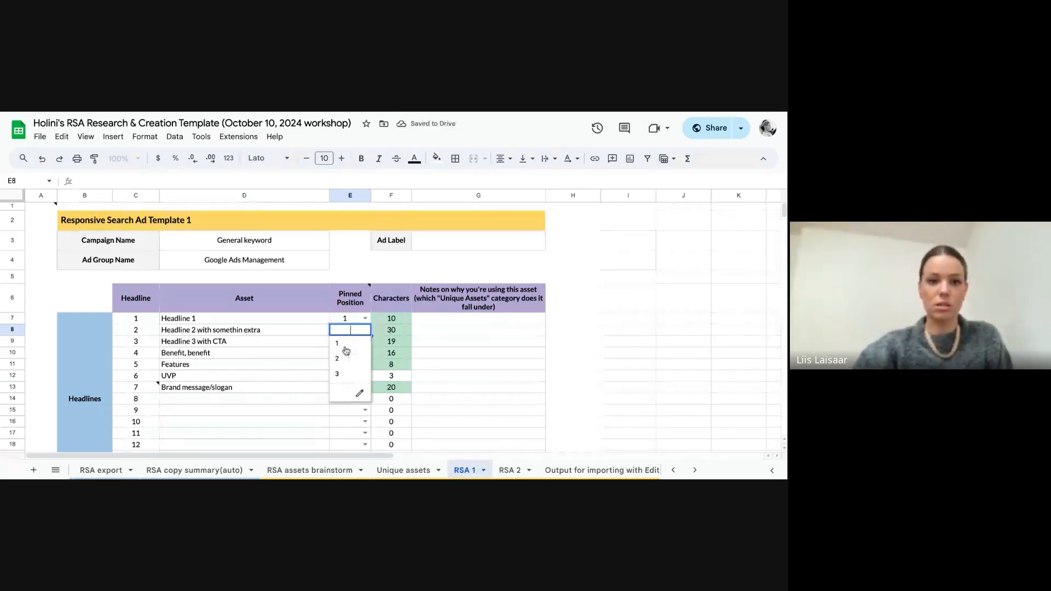
left_click(346, 350)
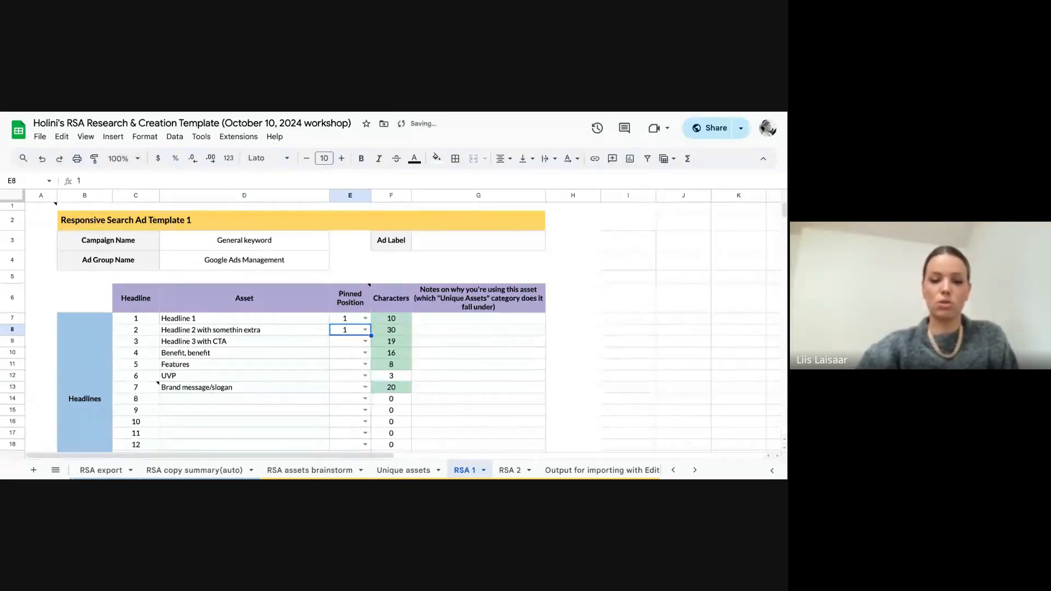
left_click(366, 388)
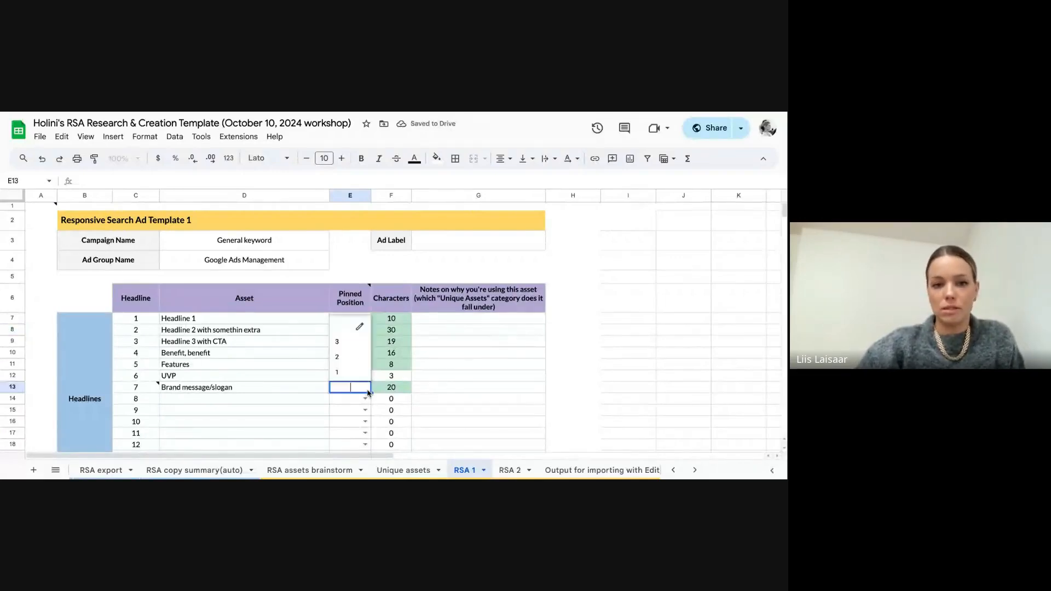
left_click(356, 372)
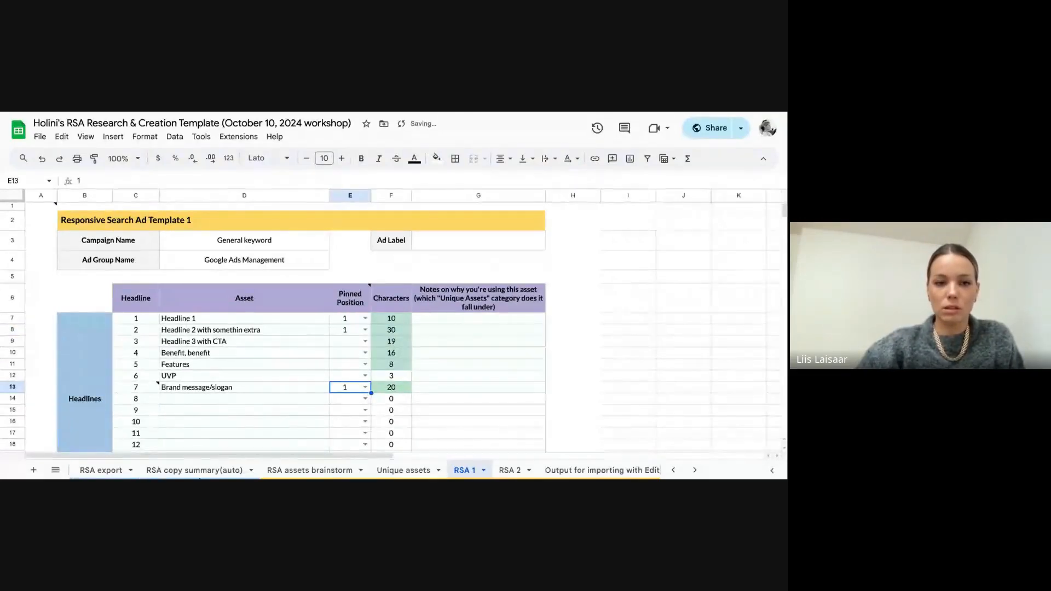
Step: Enter "Description 1" as the asset for description 1 and "Desc 2" for description 2
scroll(478, 374, "down", 1)
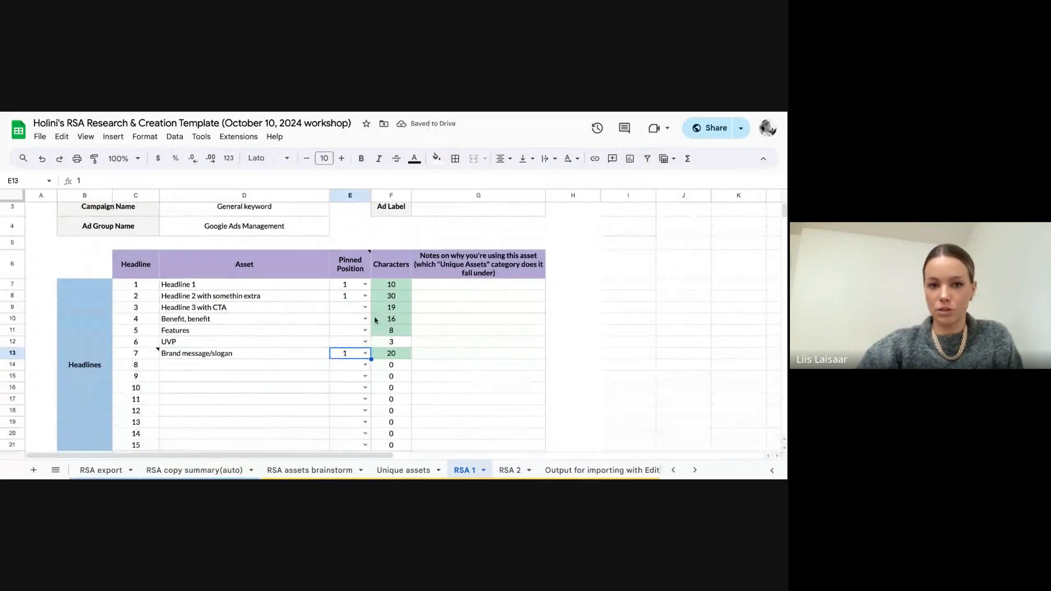
scroll(364, 387, "down", 5)
left_click(262, 276)
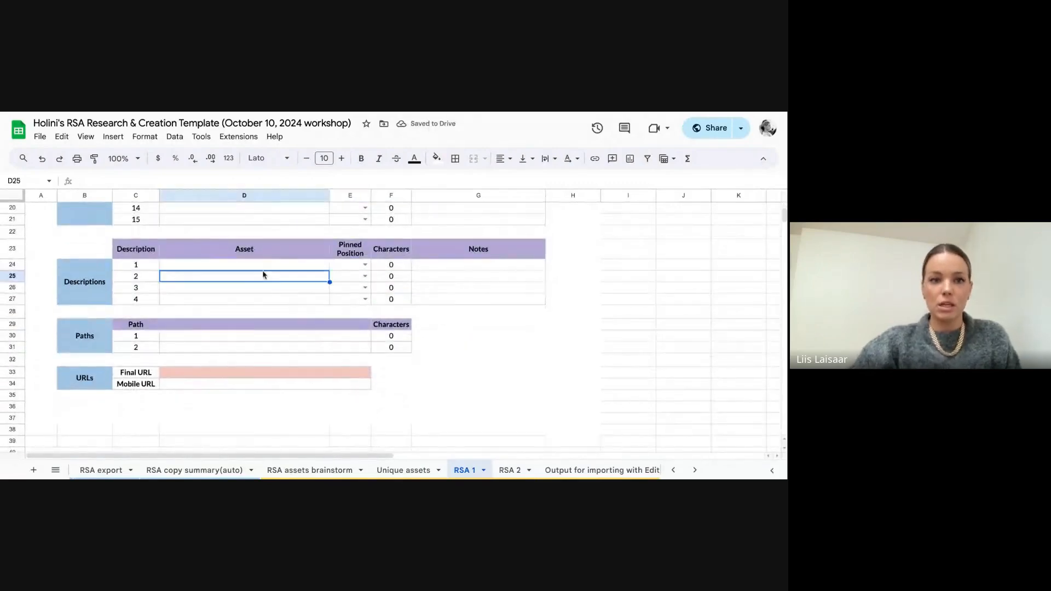
left_click(246, 267)
type("Desc")
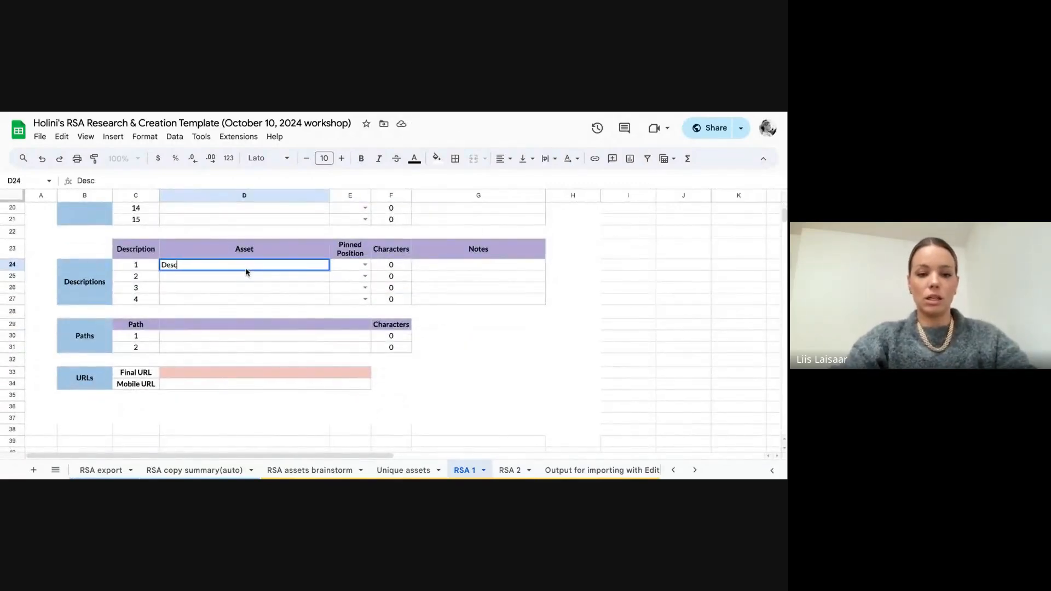
type("ription 1")
key("Return")
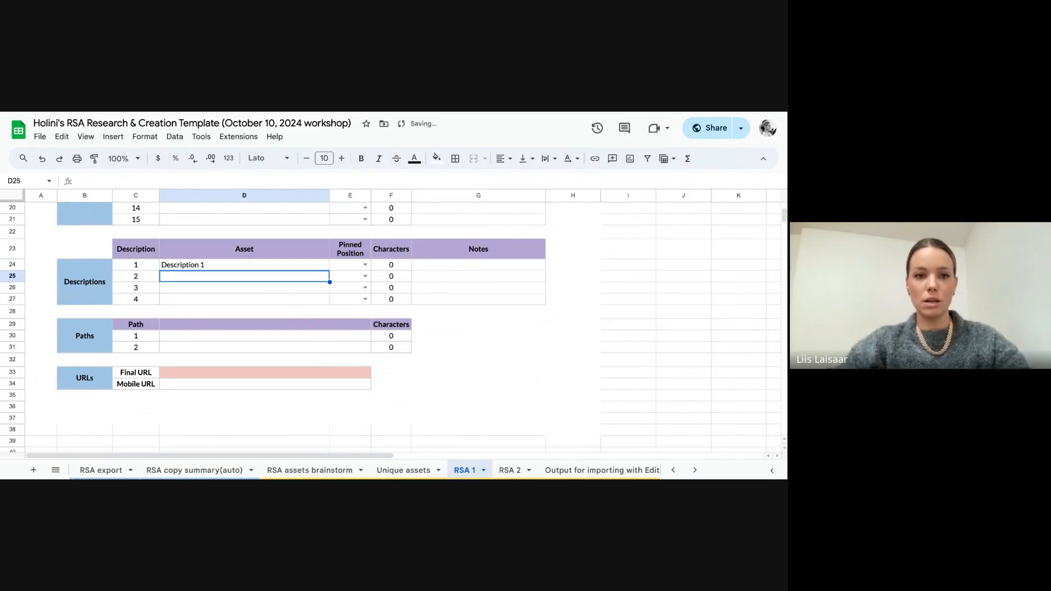
type("Desc 2")
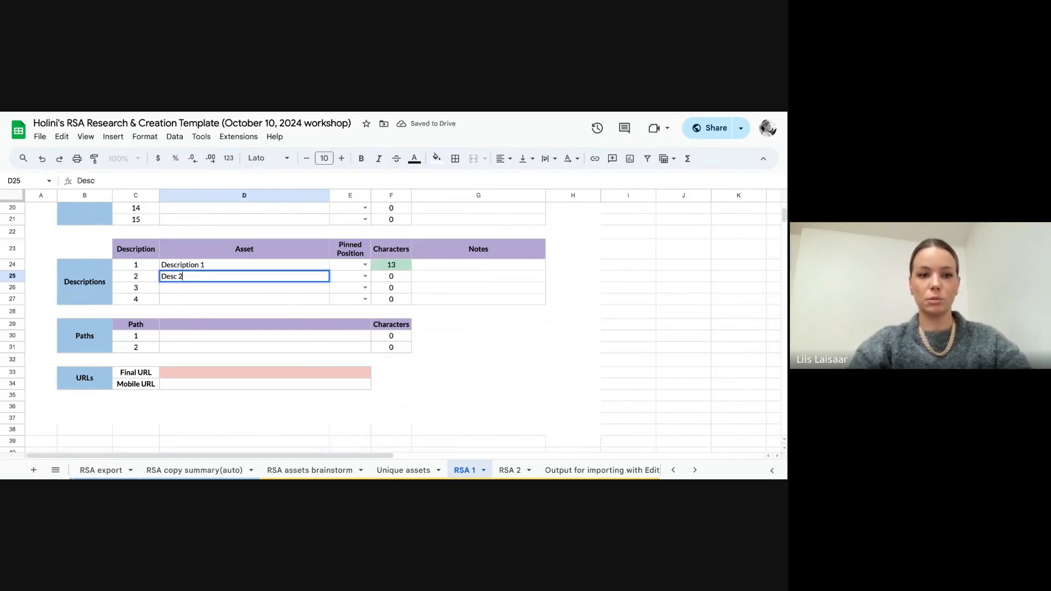
key("Return")
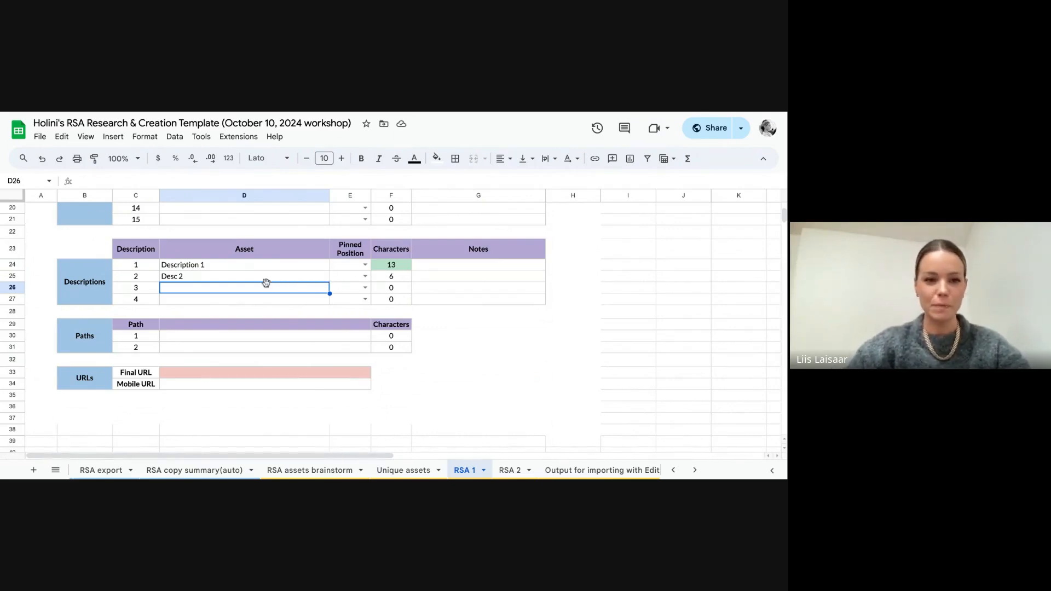
Step: Enter "google-ads" as path 1 in the Paths section, keeping its character-count formula intact
left_click(269, 340)
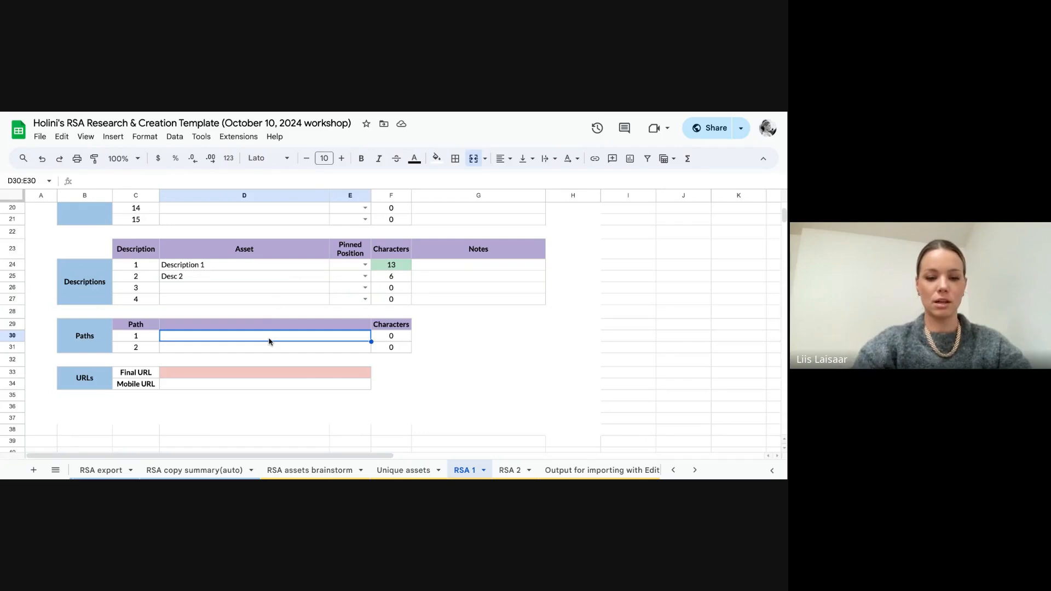
type("google-")
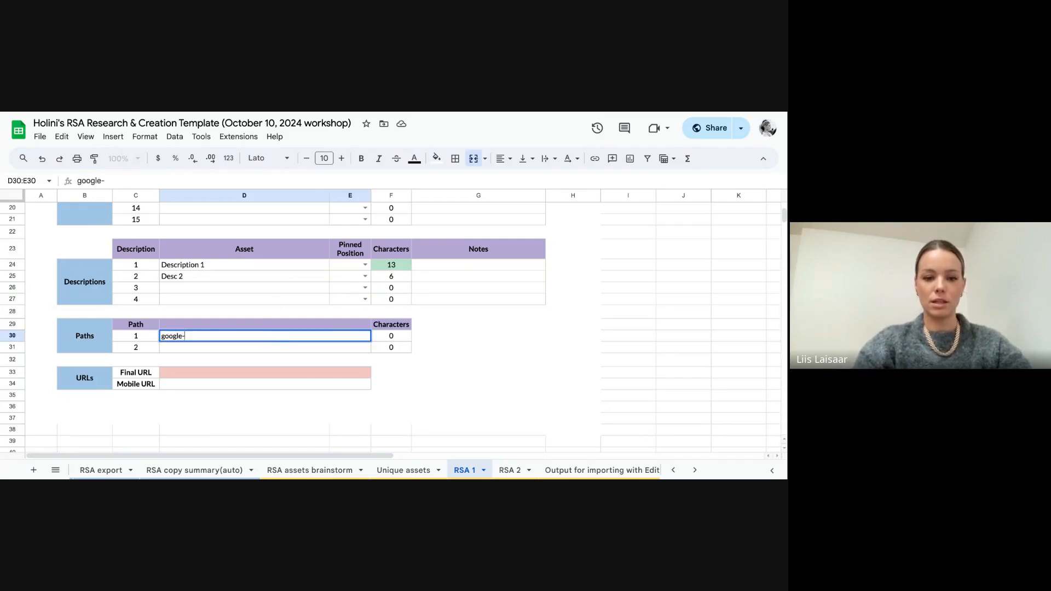
type("ads")
key("Tab")
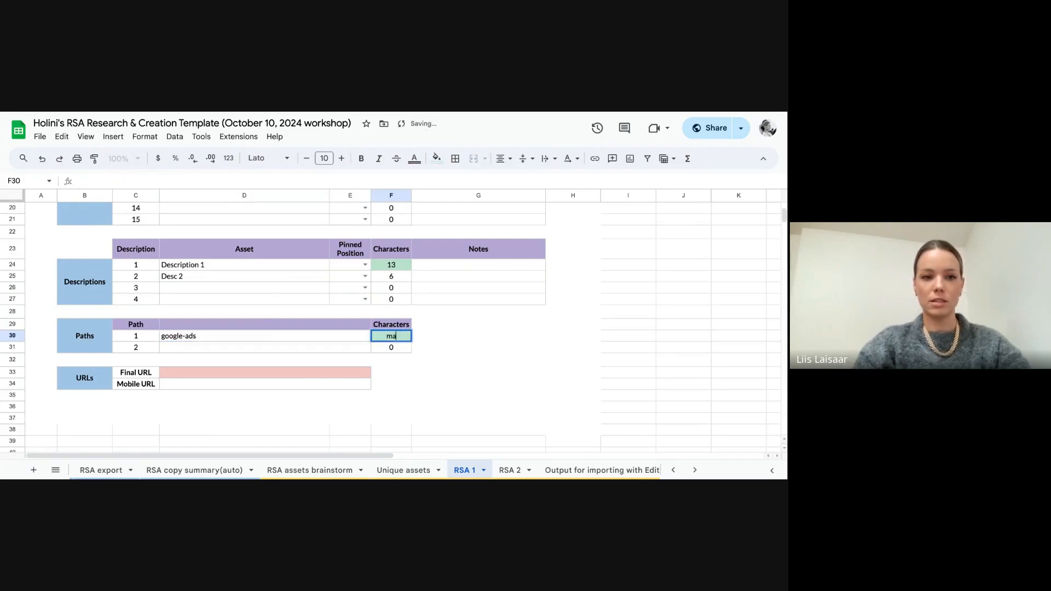
key("Return")
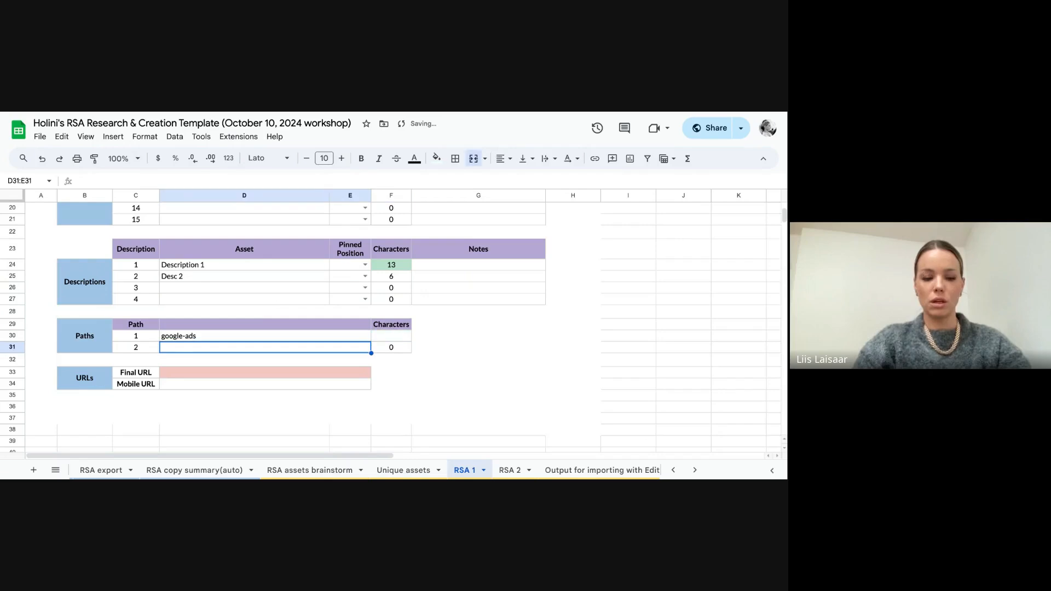
left_click(391, 336)
Step: Enter "management" as path 2 in the Paths section
left_click(265, 351)
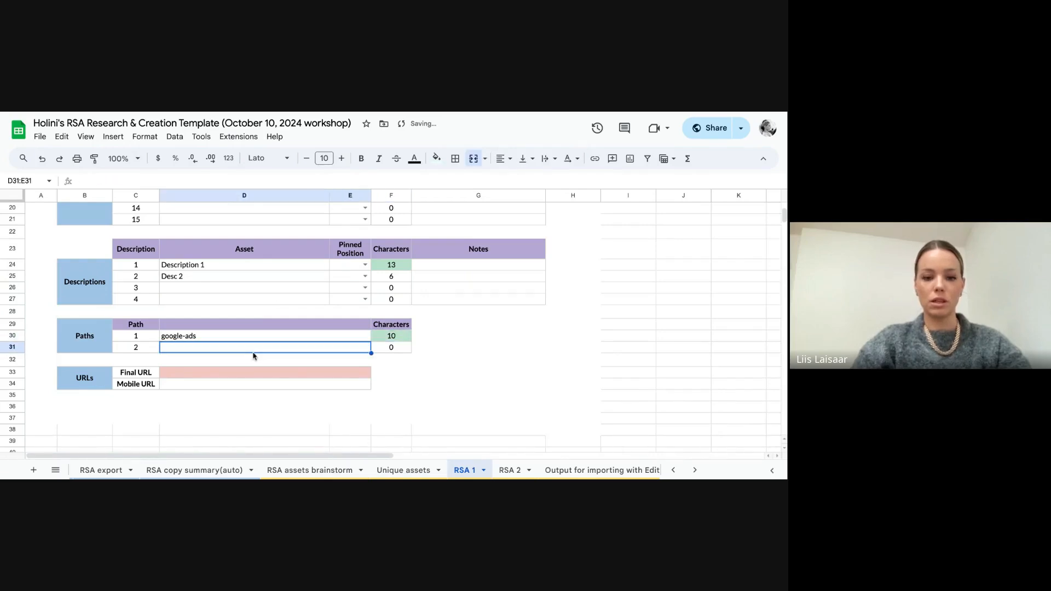
type("management")
left_click(257, 376)
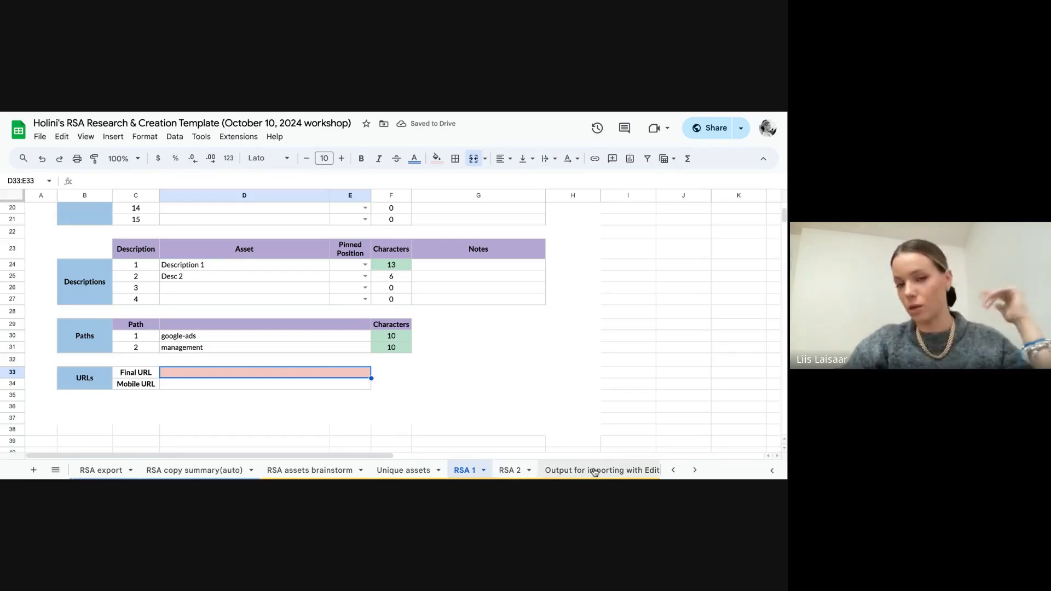
Step: Review the headline categories in the Unique assets sheet and return to the RSA 1 sheet
scroll(517, 377, "up", 5)
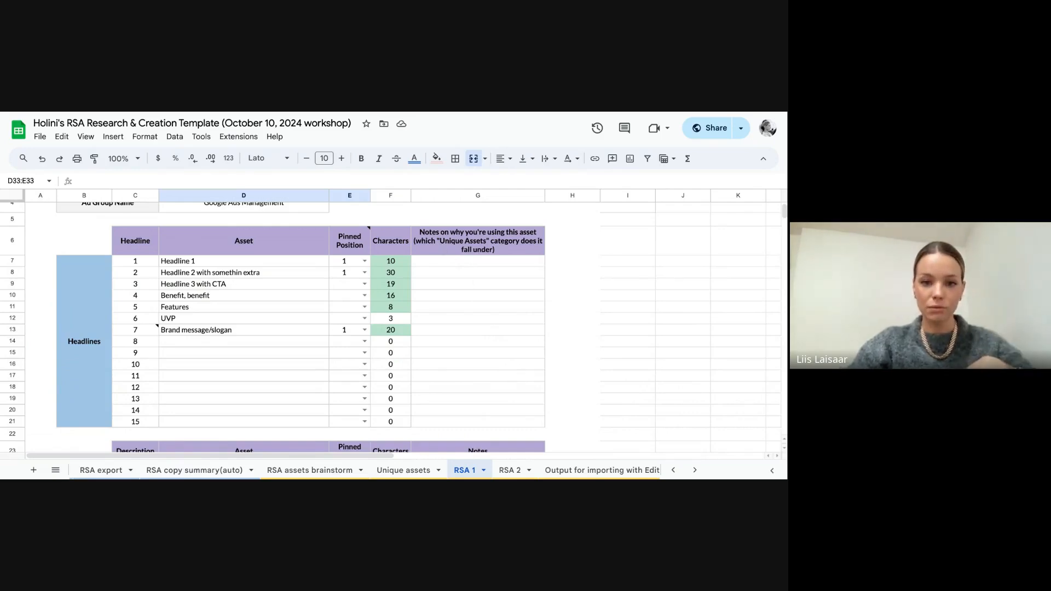
left_click(403, 473)
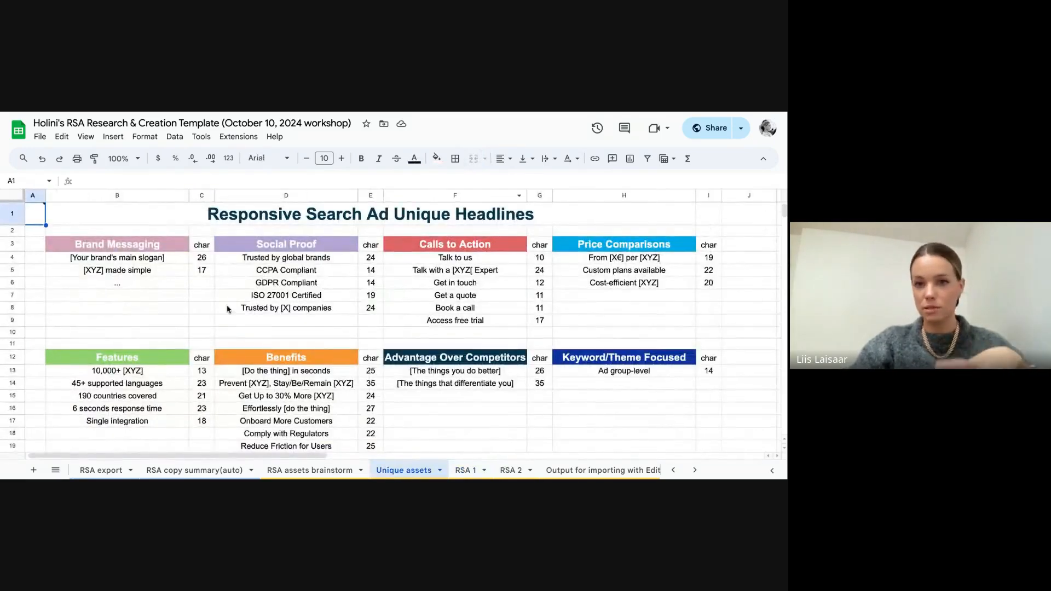
left_click(465, 470)
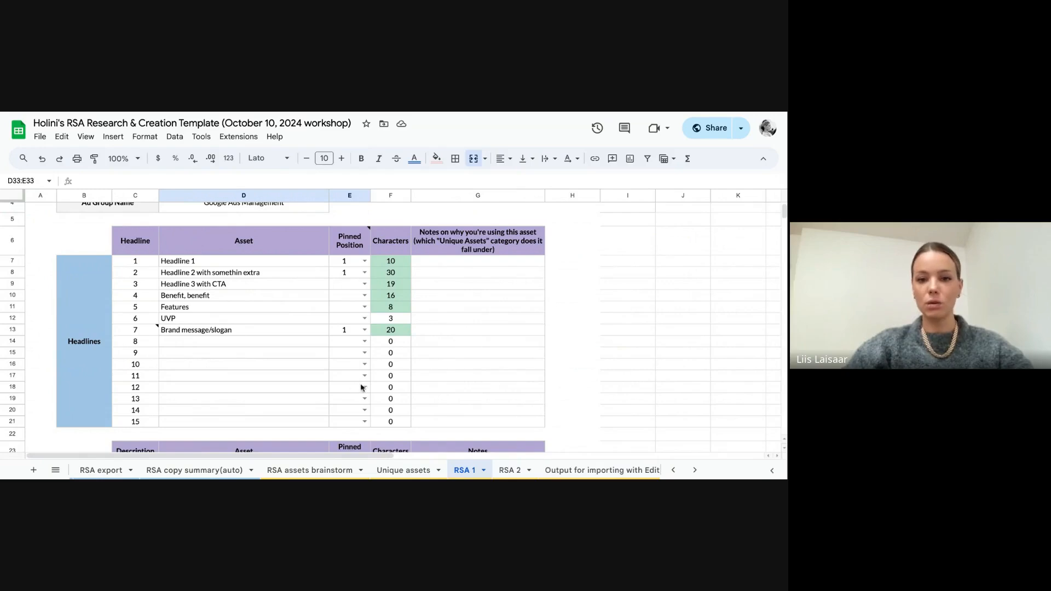
Step: In the Output for importing with Editor sheet, delete the RSA 1 title row and the RSA 2 title and header rows
left_click(562, 470)
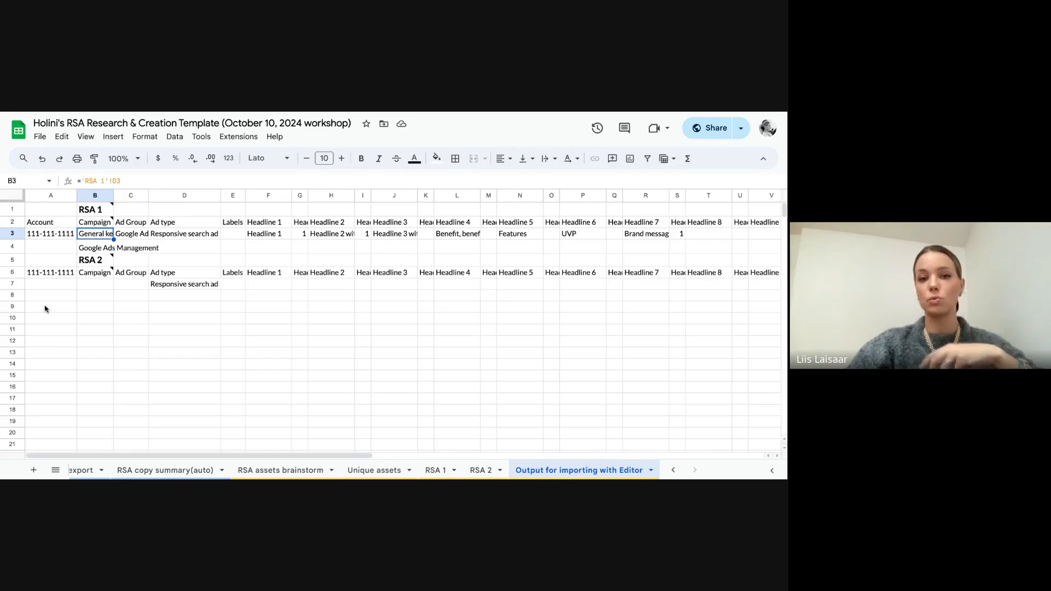
left_click(5, 209)
right_click(5, 209)
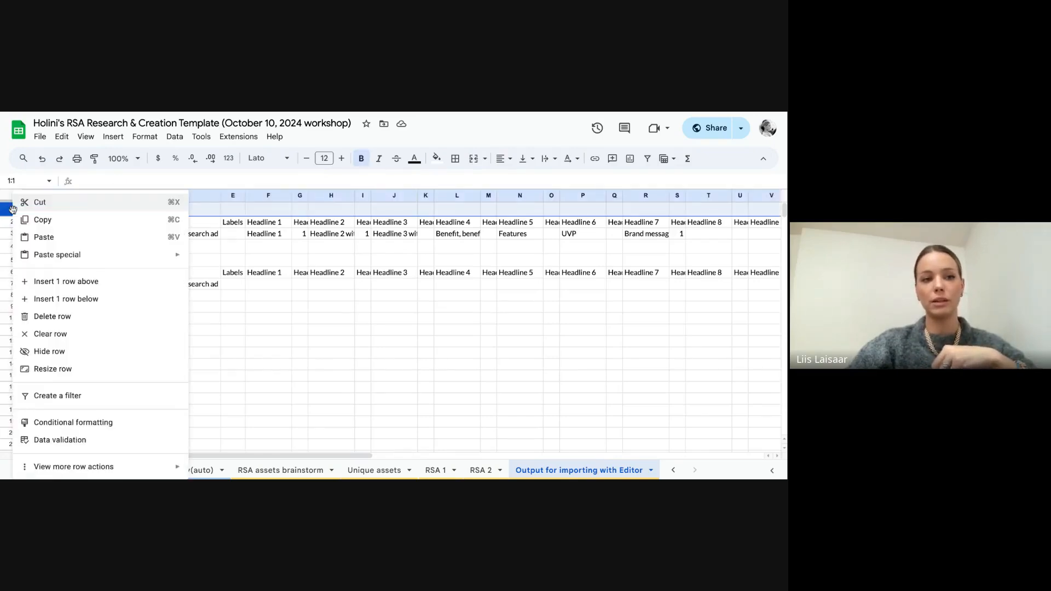
left_click(50, 317)
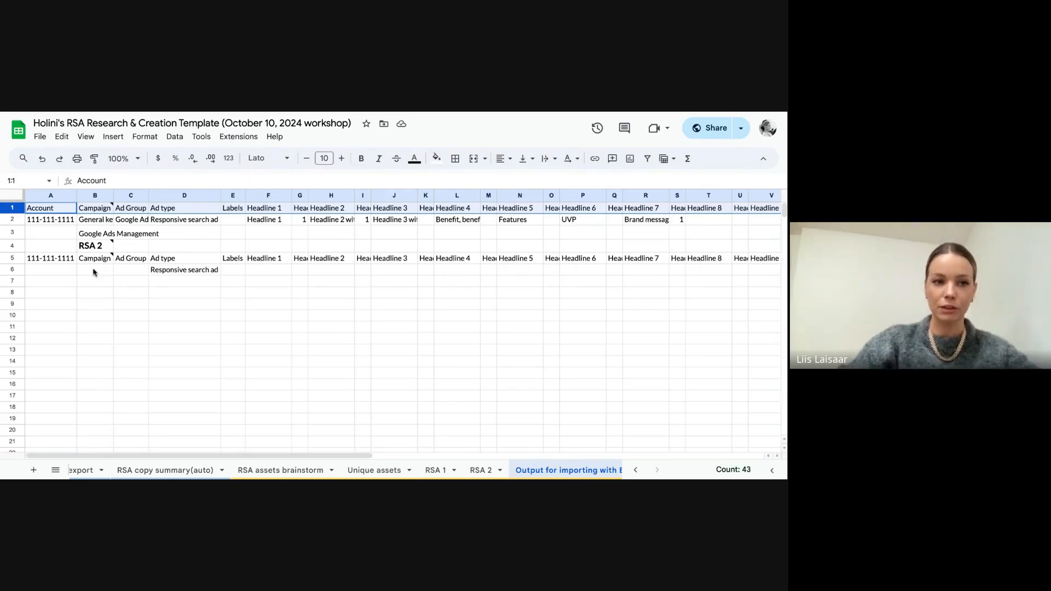
left_click(13, 258)
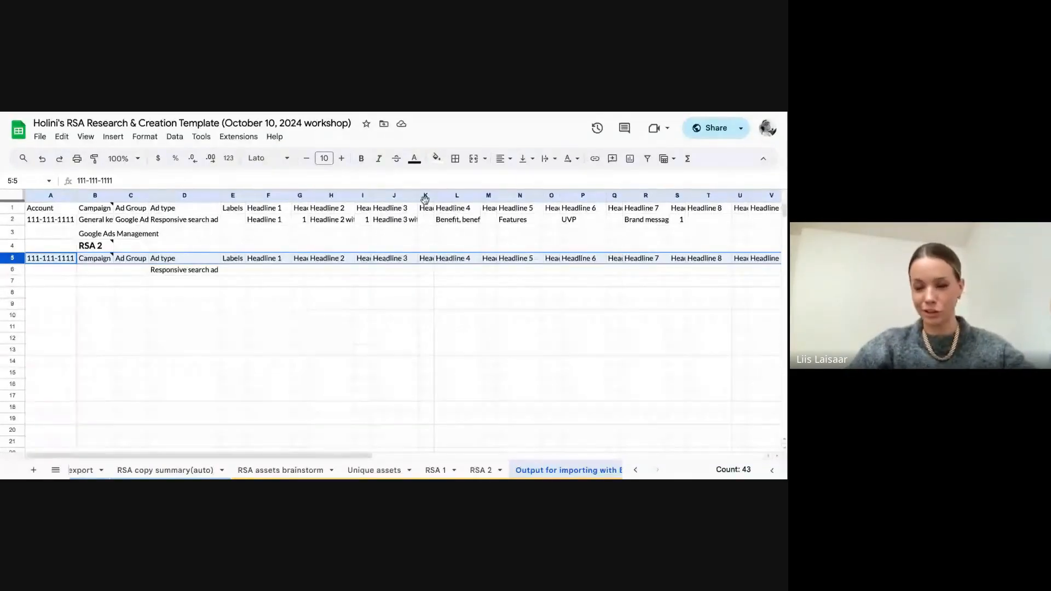
left_click_drag(15, 246, 16, 257)
right_click(16, 258)
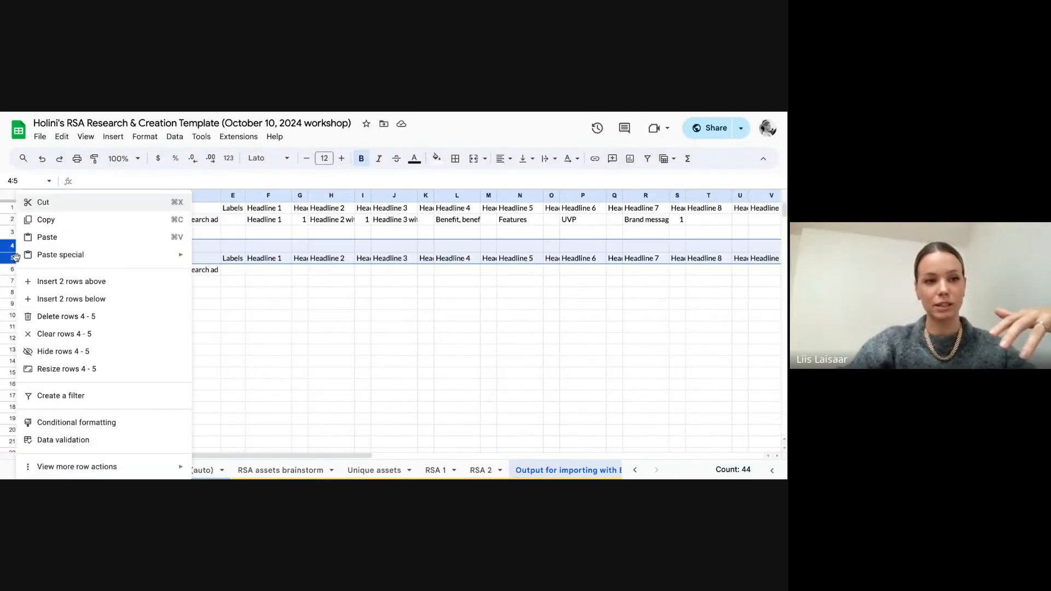
left_click(63, 316)
left_click(123, 352)
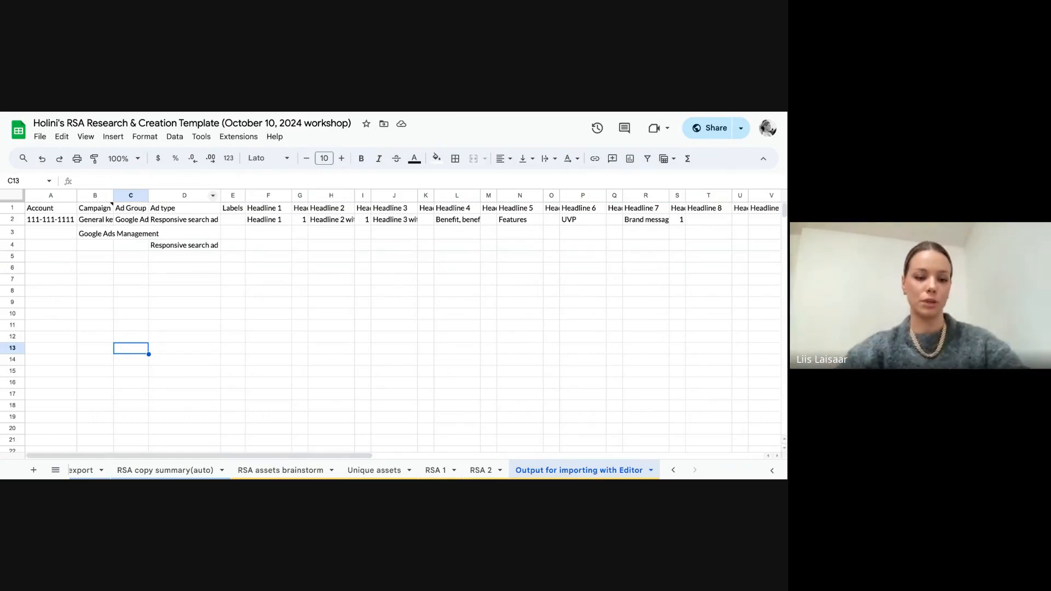
Step: Undo the row deletions in the output sheet and the path 2 entry in RSA 1
key("ctrl+z")
key("ctrl+z")
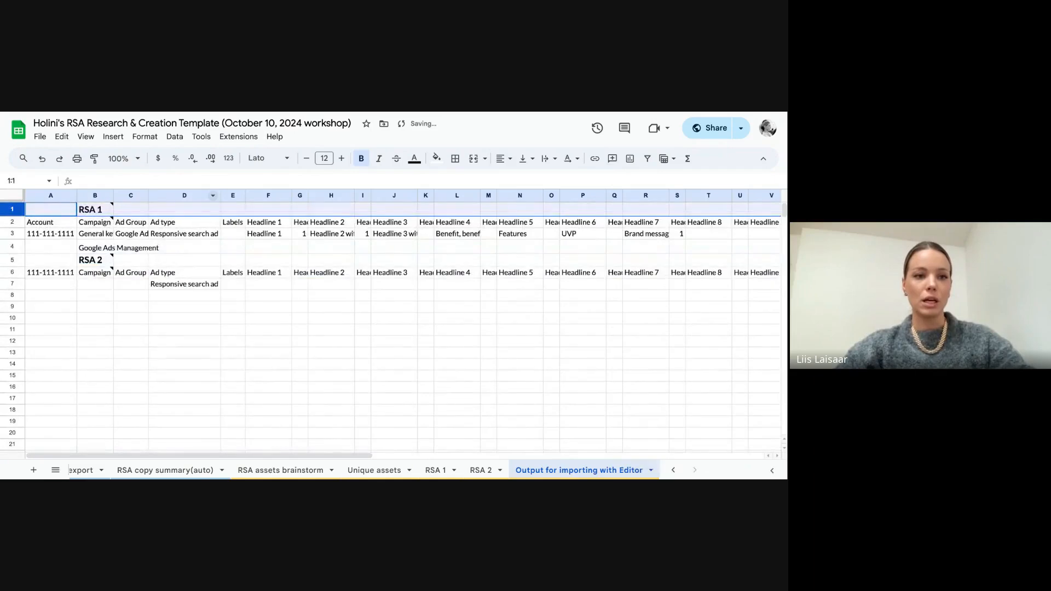
key("ctrl+z")
Step: Switch to the presentation slide titled "Holini's RSA Ad Copy Creation Framework"
left_click(494, 411)
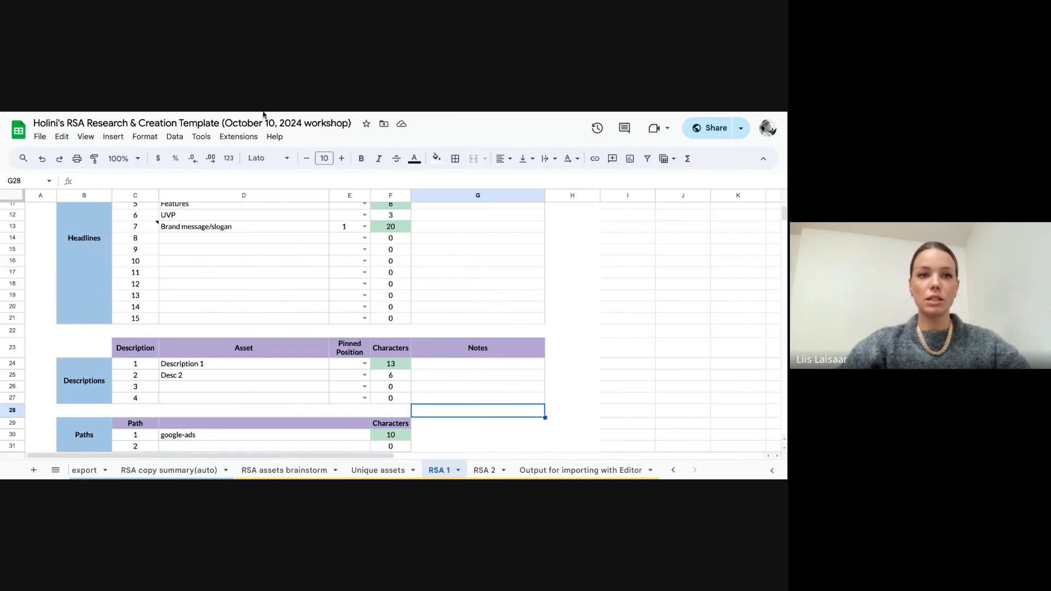
key("ctrl+shift+Tab")
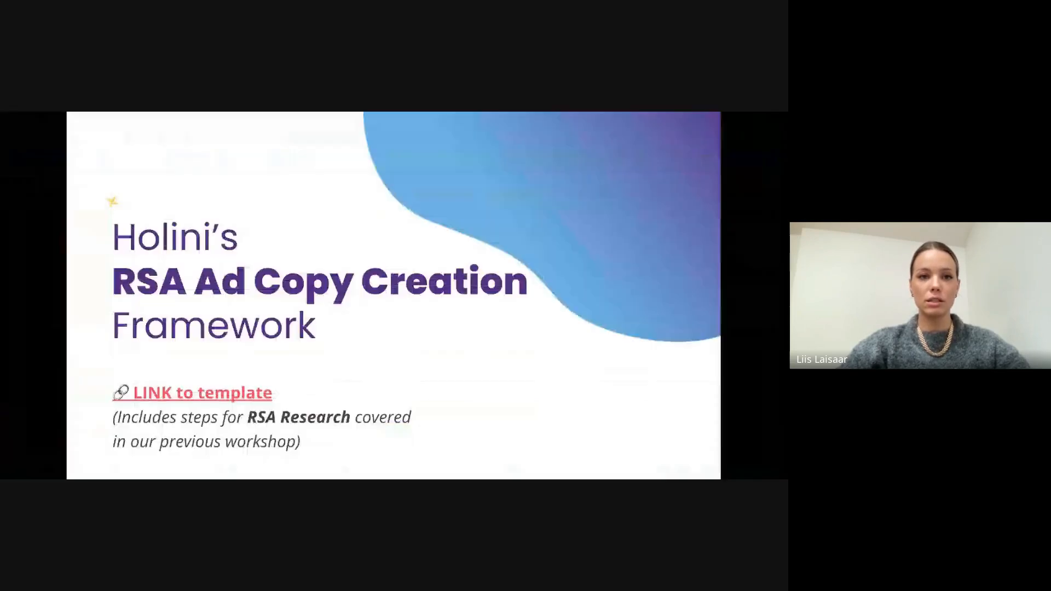